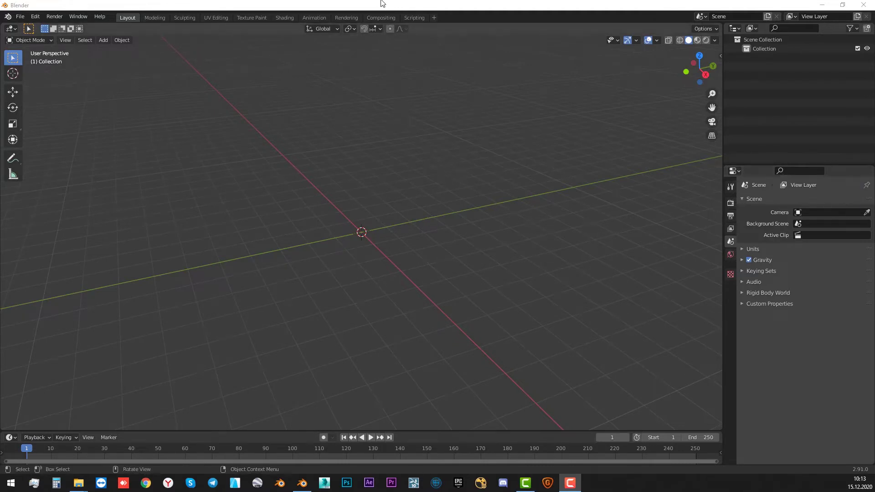
- Drag the desert photo into the 3D viewport as an image reference empty
{"action": "left_click_drag", "start_coordinate": [781, 229], "coordinate": [414, 54]}
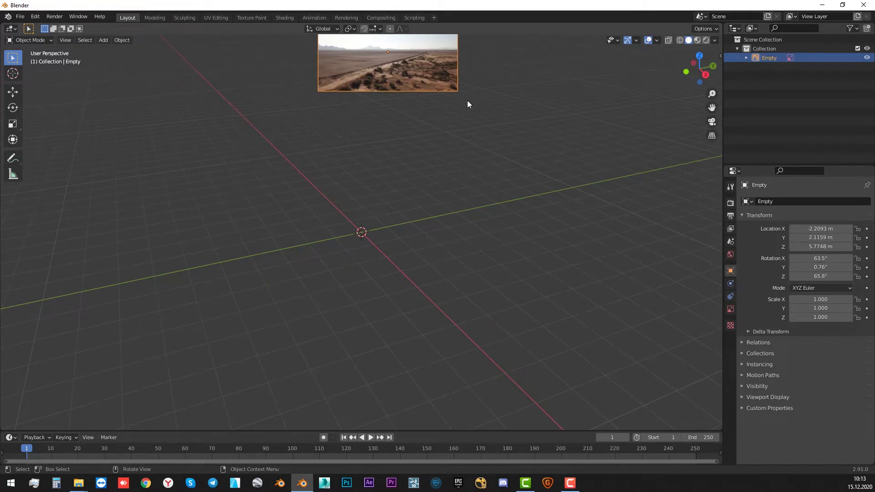
- Delete the added desert photo object and pause the drone clip in Movies & TV
{"action": "key", "text": "Delete"}
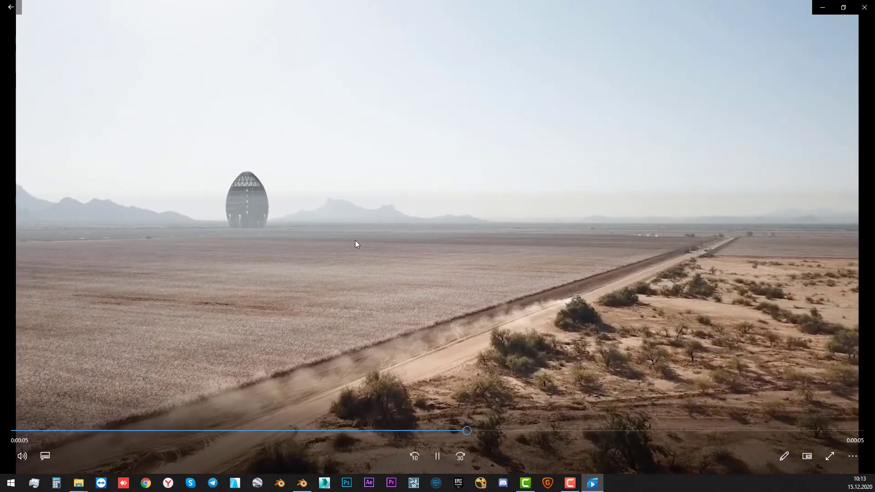
{"action": "left_click", "coordinate": [437, 451]}
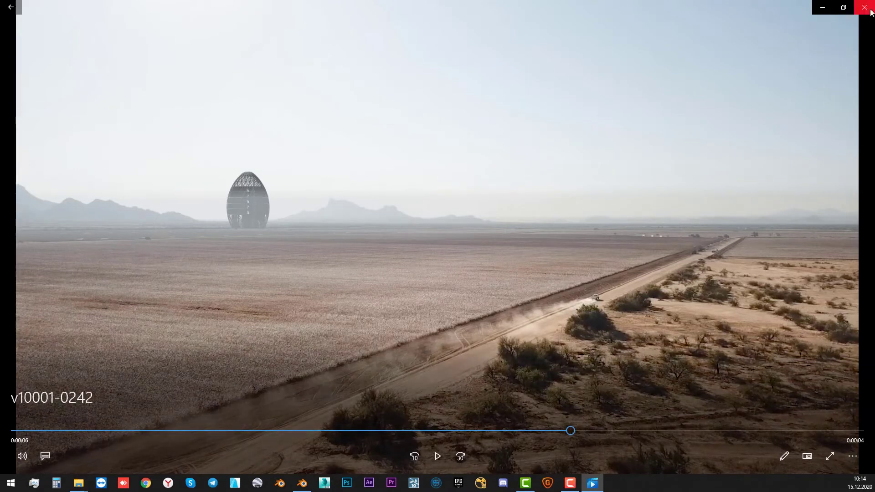
- Close the player, add a VFX Motion Tracking workspace, and centre the 242-frame desert clip
{"action": "left_click", "coordinate": [864, 7]}
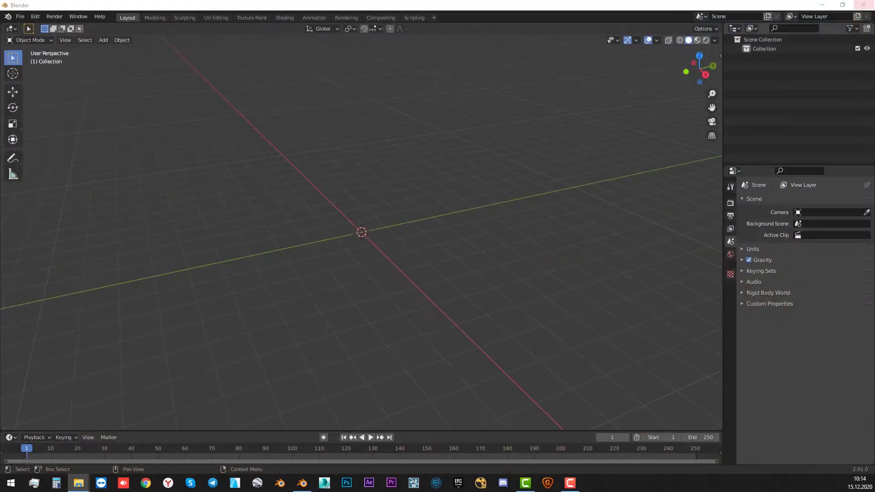
{"action": "left_click", "coordinate": [435, 17]}
{"action": "mouse_move", "coordinate": [409, 61]}
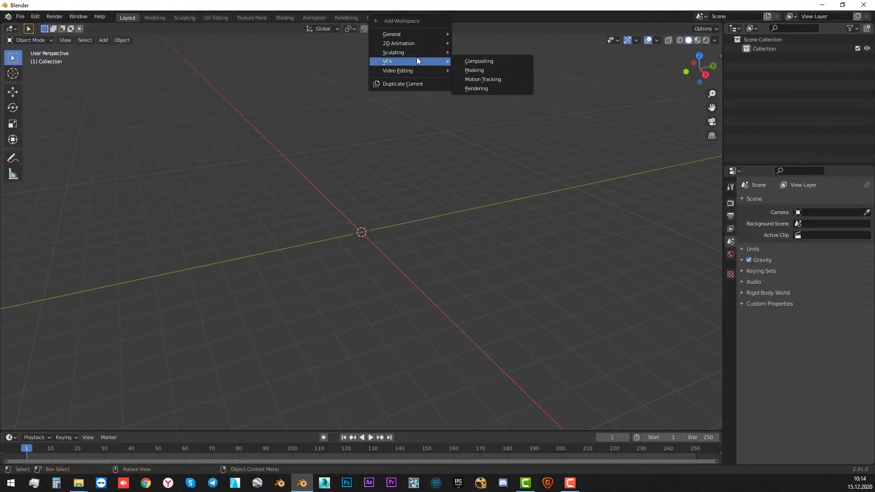
{"action": "left_click", "coordinate": [476, 79]}
{"action": "scroll", "coordinate": [387, 249], "scroll_direction": "up", "scroll_amount": 3}
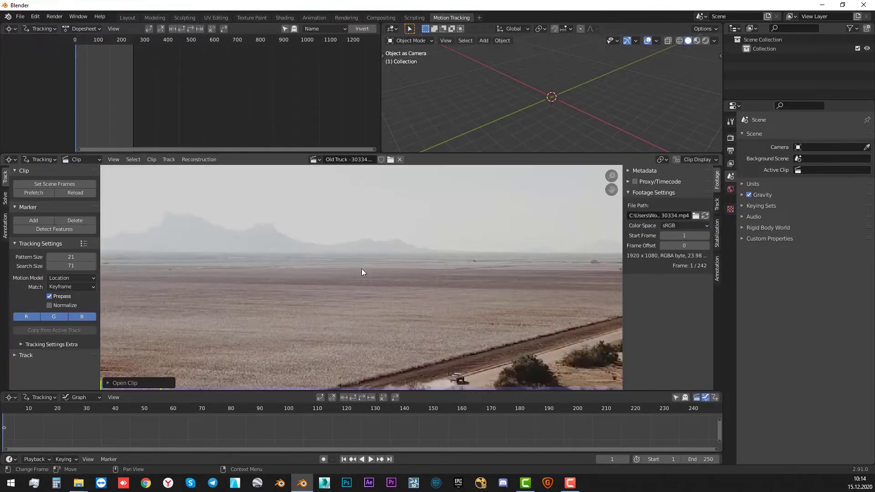
{"action": "scroll", "coordinate": [388, 281], "scroll_direction": "down", "scroll_amount": 4}
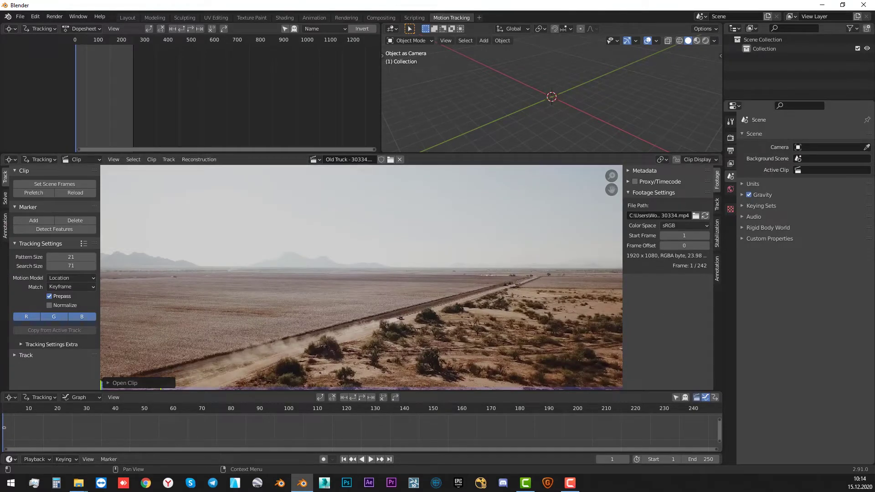
{"action": "scroll", "coordinate": [397, 306], "scroll_direction": "down", "scroll_amount": 5}
{"action": "scroll", "coordinate": [357, 307], "scroll_direction": "up", "scroll_amount": 3}
{"action": "scroll", "coordinate": [357, 298], "scroll_direction": "down", "scroll_amount": 1}
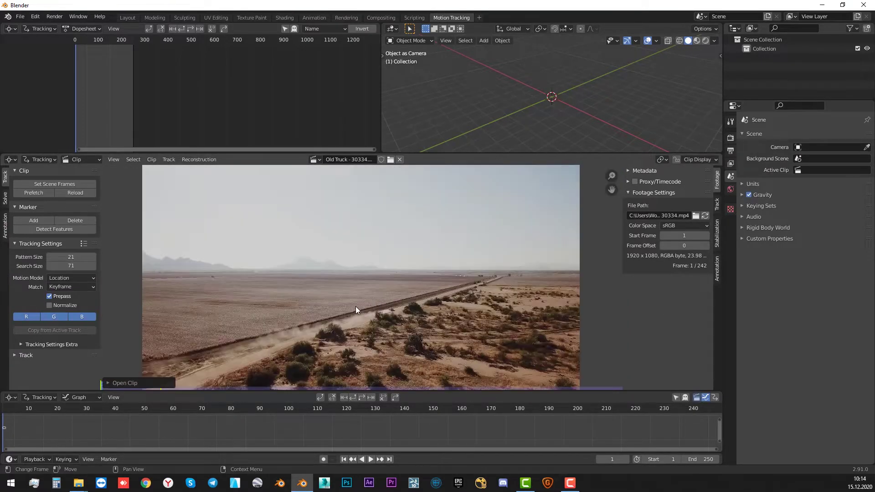
{"action": "mouse_move", "coordinate": [357, 298]}
{"action": "middle_mouse_down"}
{"action": "mouse_move", "coordinate": [364, 307]}
{"action": "mouse_move", "coordinate": [395, 298]}
{"action": "middle_mouse_up"}
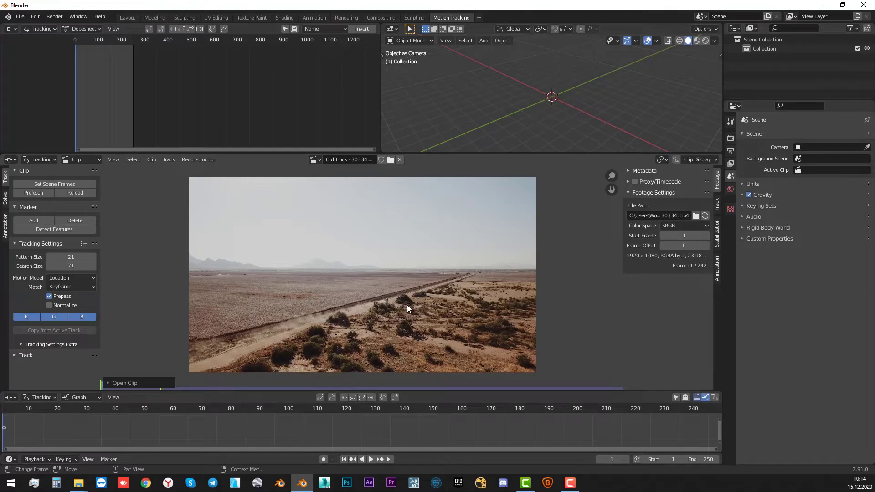
- Switch the render Color Management view transform from Filmic to Standard
{"action": "left_click", "coordinate": [730, 137]}
{"action": "scroll", "coordinate": [475, 306], "scroll_direction": "up", "scroll_amount": 1}
{"action": "scroll", "coordinate": [471, 273], "scroll_direction": "down", "scroll_amount": 1}
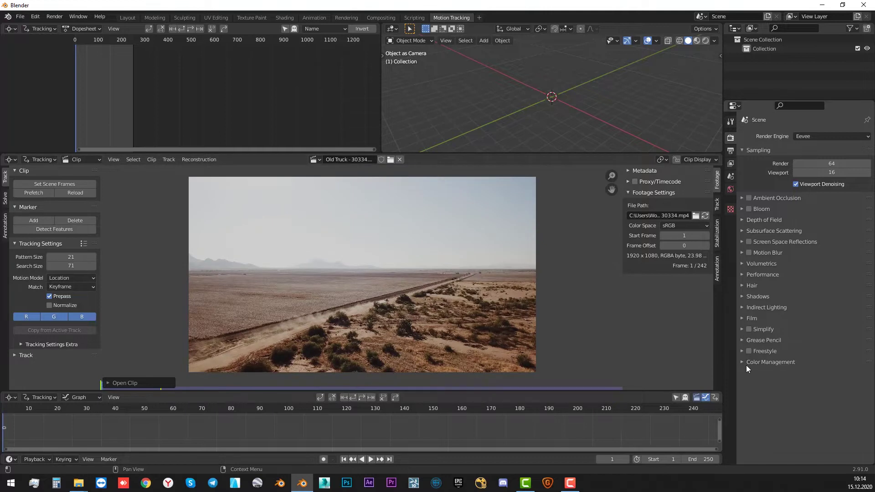
{"action": "left_click", "coordinate": [744, 364]}
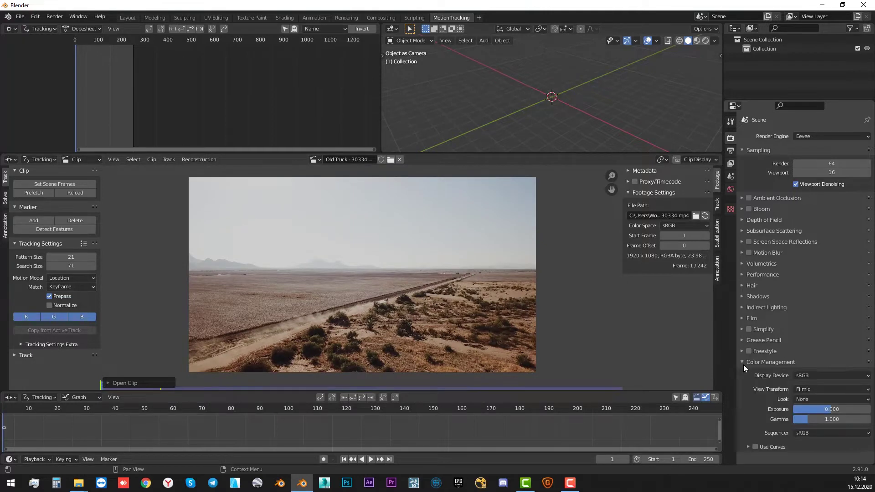
{"action": "left_click", "coordinate": [810, 388]}
{"action": "left_click", "coordinate": [811, 396]}
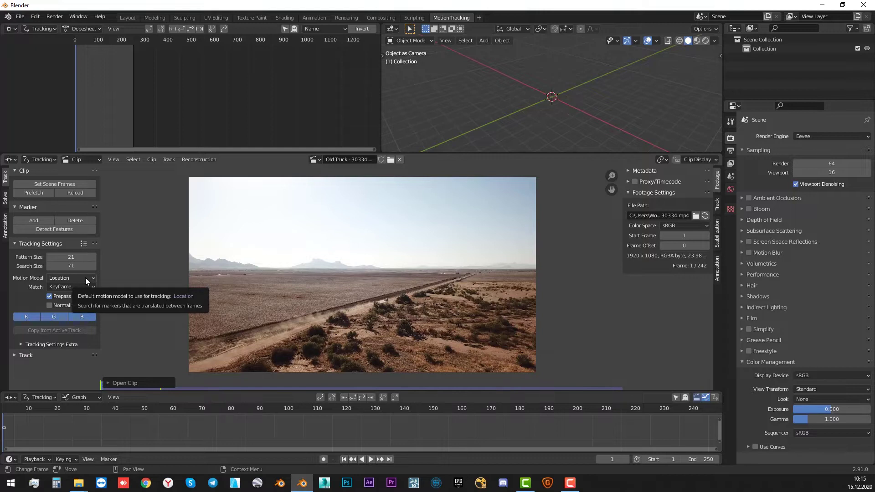
- Set the tracking motion model to Location, Rotation & Scale and enable Normalize
{"action": "left_click", "coordinate": [86, 277]}
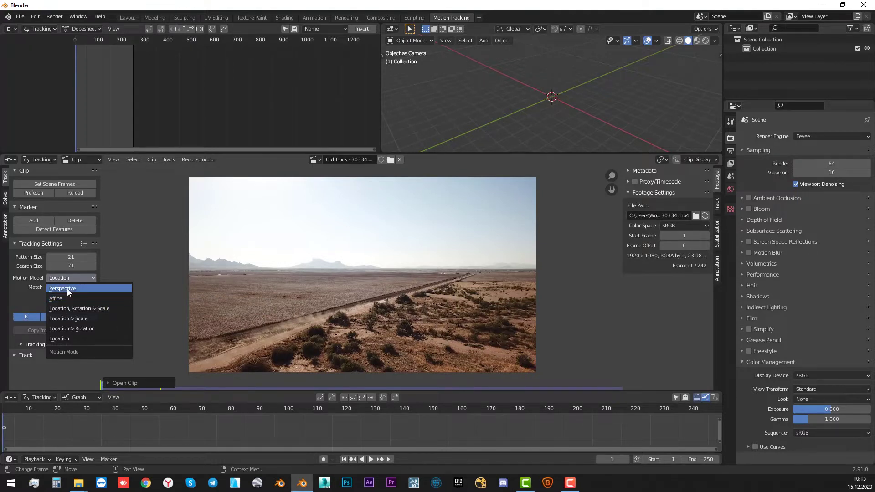
{"action": "left_click", "coordinate": [78, 310]}
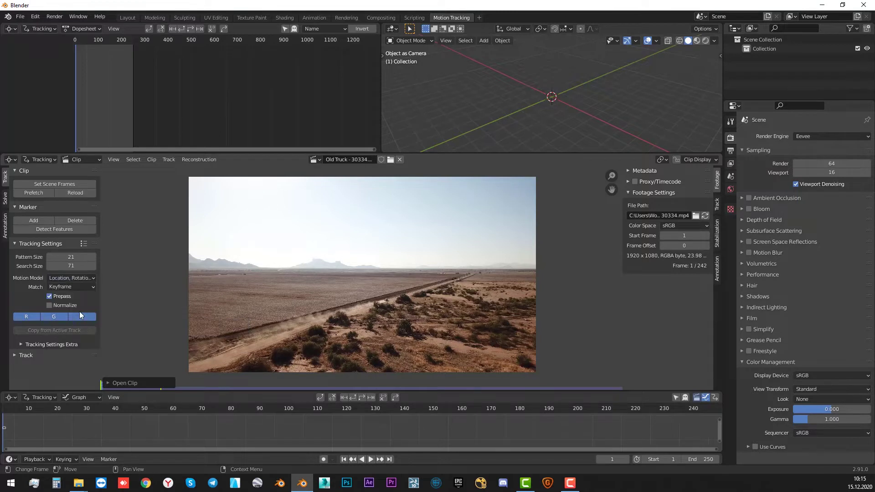
{"action": "left_click", "coordinate": [49, 305]}
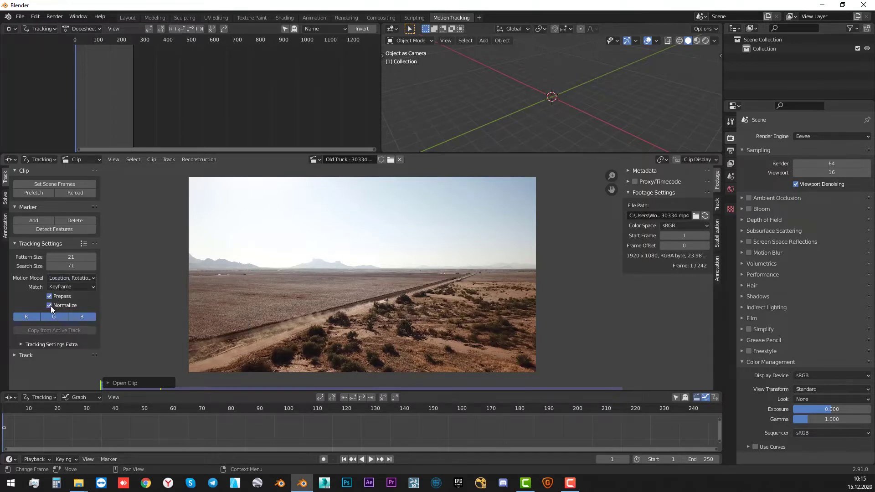
- Raise the Correlation value to 0.9 in the extra tracking settings
{"action": "left_click", "coordinate": [36, 345]}
{"action": "scroll", "coordinate": [40, 340], "scroll_direction": "down", "scroll_amount": 1}
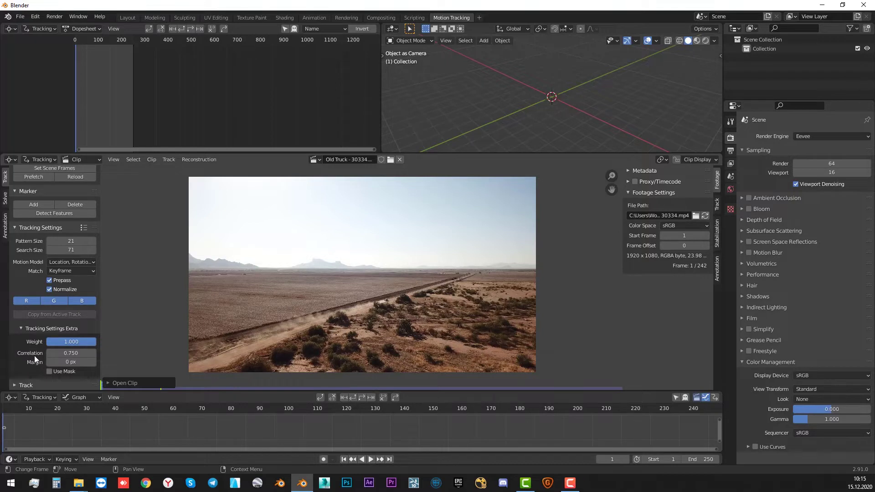
{"action": "left_click", "coordinate": [61, 353]}
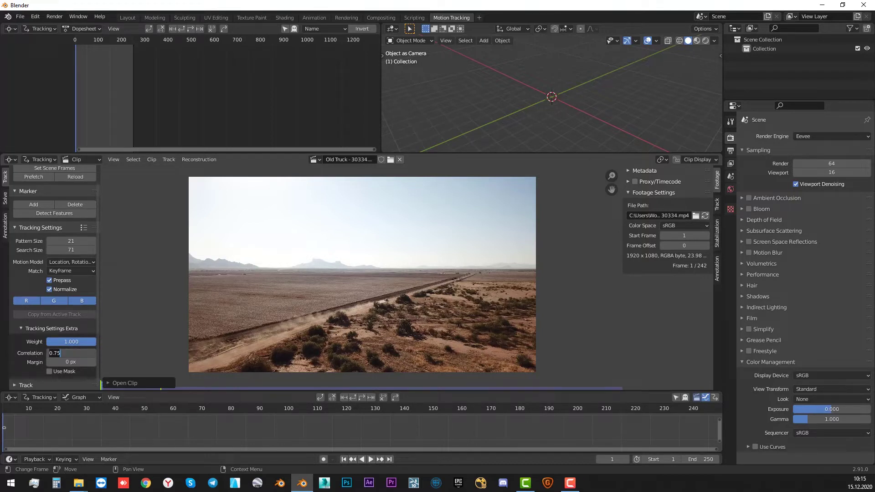
{"action": "key", "text": "BackSpace"}
{"action": "key", "text": "BackSpace"}
{"action": "type", "text": "9"}
{"action": "key", "text": "Return"}
{"action": "scroll", "coordinate": [365, 347], "scroll_direction": "down", "scroll_amount": 2}
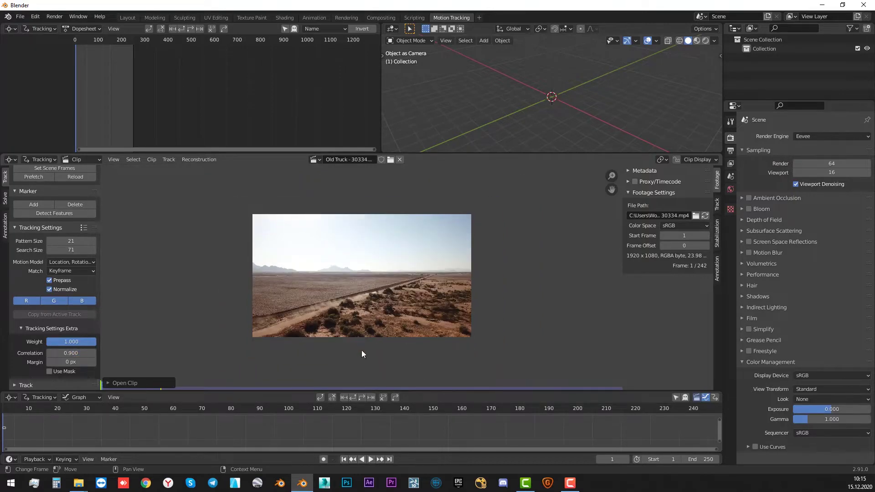
{"action": "scroll", "coordinate": [299, 279], "scroll_direction": "up", "scroll_amount": 2}
{"action": "scroll", "coordinate": [49, 209], "scroll_direction": "up", "scroll_amount": 1}
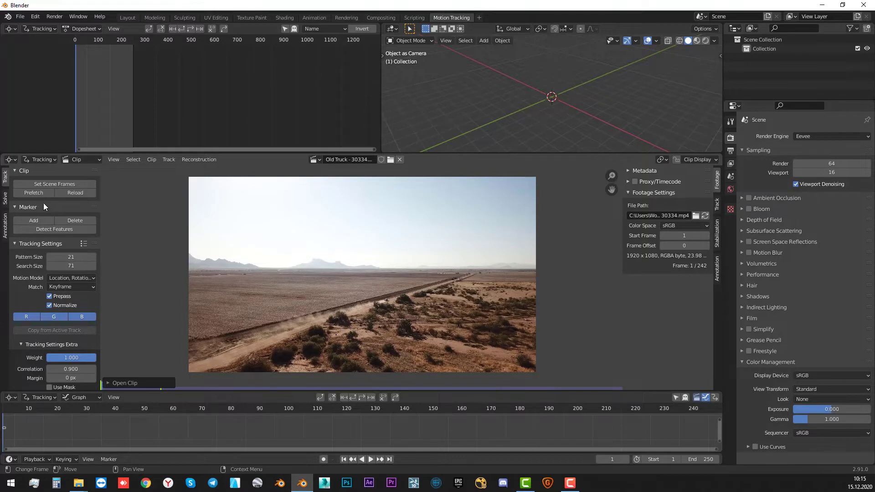
- Prefetch all clip frames, play back to check, and stop back at frame 1
{"action": "left_click", "coordinate": [35, 195]}
{"action": "scroll", "coordinate": [410, 357], "scroll_direction": "down", "scroll_amount": 1}
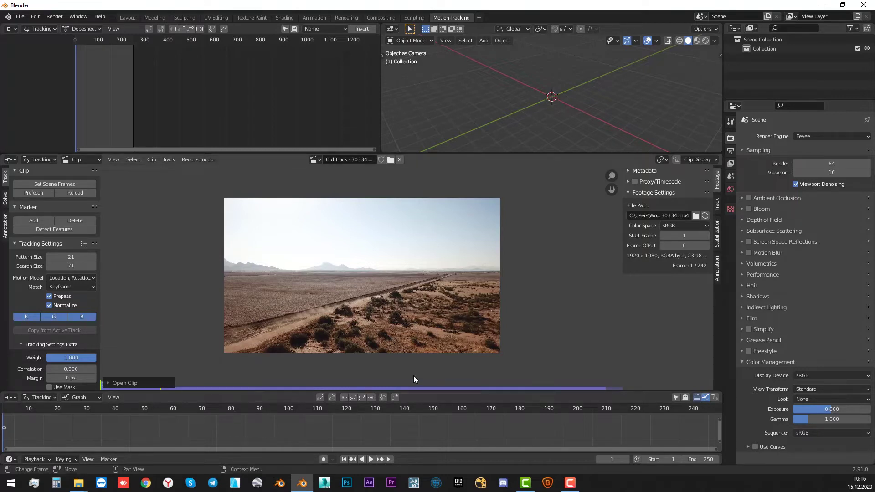
{"action": "left_click", "coordinate": [370, 459]}
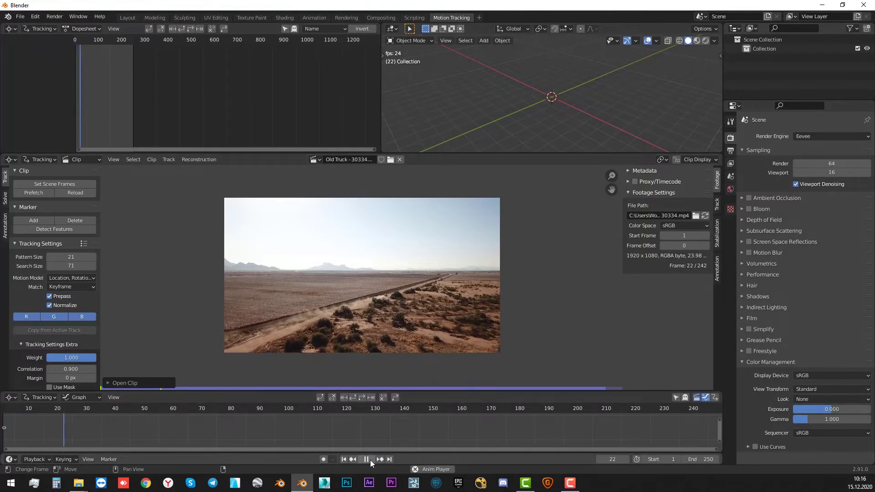
{"action": "key", "text": "Escape"}
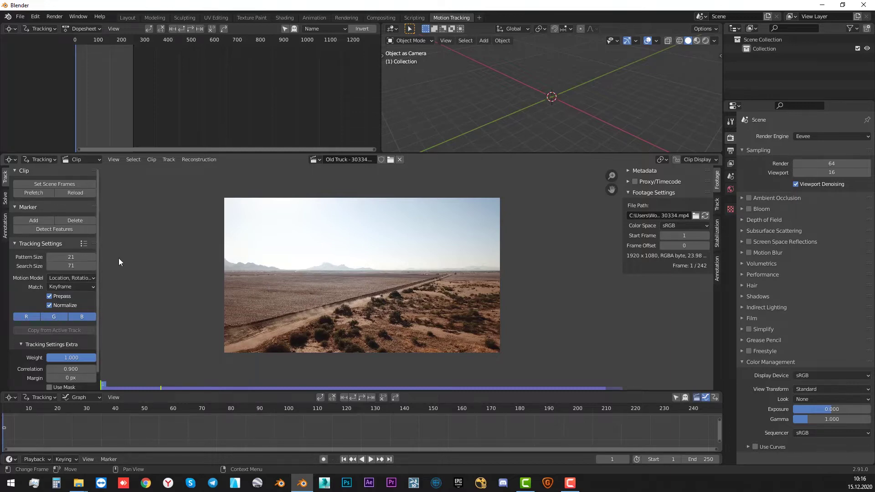
- Place a tracking marker on the small dark blob at frame 1 and enlarge its area
{"action": "scroll", "coordinate": [367, 307], "scroll_direction": "up", "scroll_amount": 3}
{"action": "scroll", "coordinate": [429, 354], "scroll_direction": "up", "scroll_amount": 1}
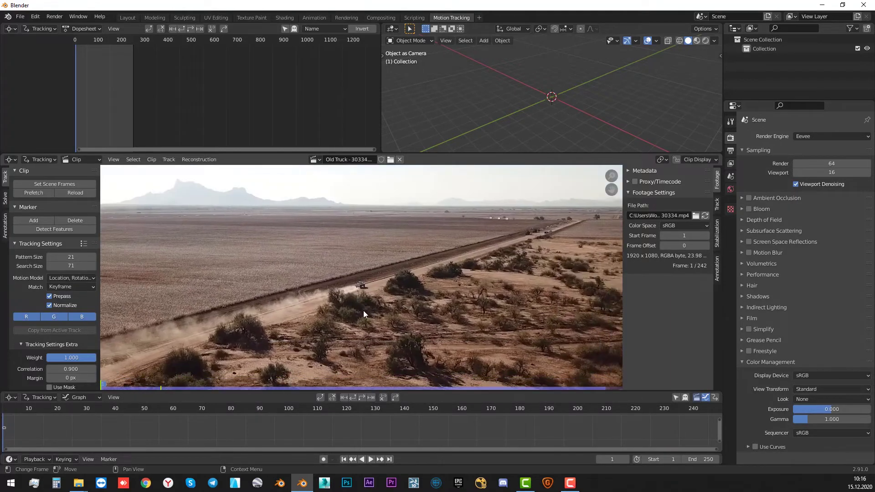
{"action": "scroll", "coordinate": [365, 310], "scroll_direction": "up", "scroll_amount": 2}
{"action": "middle_click_drag", "start_coordinate": [300, 284], "coordinate": [357, 278]}
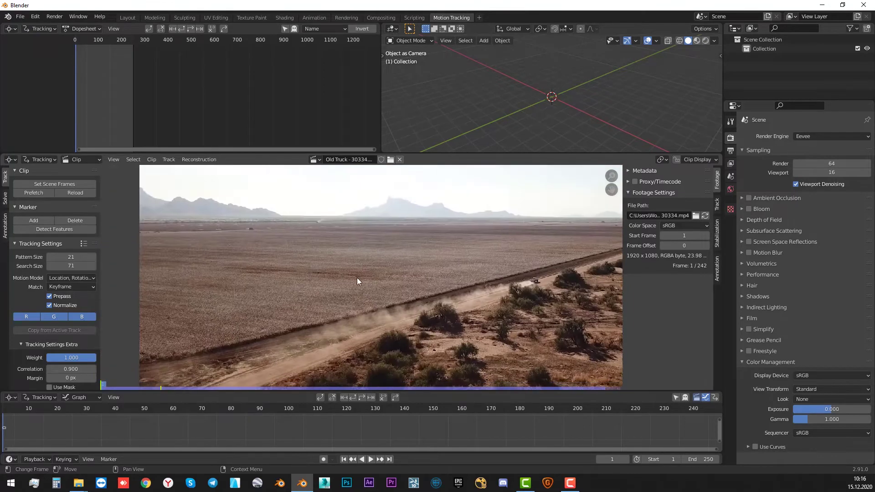
{"action": "scroll", "coordinate": [332, 273], "scroll_direction": "up", "scroll_amount": 1}
{"action": "scroll", "coordinate": [301, 271], "scroll_direction": "up", "scroll_amount": 2}
{"action": "scroll", "coordinate": [306, 276], "scroll_direction": "down", "scroll_amount": 2}
{"action": "scroll", "coordinate": [333, 279], "scroll_direction": "down", "scroll_amount": 2}
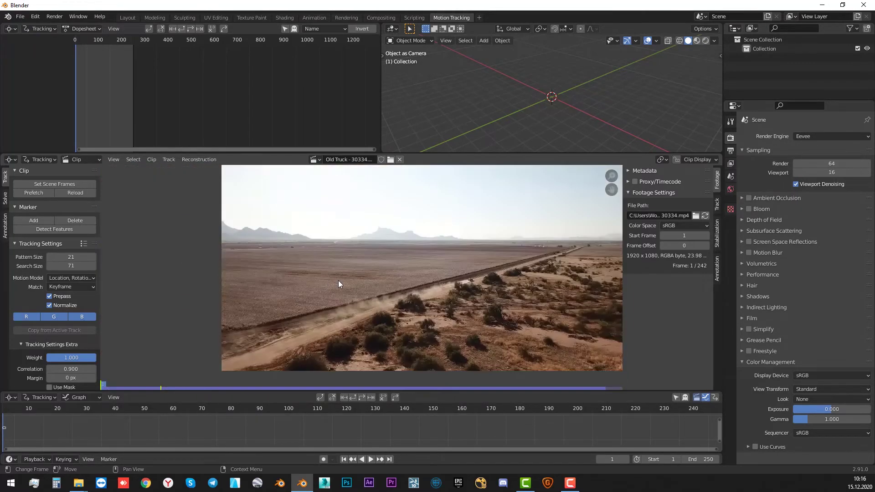
{"action": "scroll", "coordinate": [356, 285], "scroll_direction": "up", "scroll_amount": 5}
{"action": "scroll", "coordinate": [392, 273], "scroll_direction": "down", "scroll_amount": 3}
{"action": "scroll", "coordinate": [383, 267], "scroll_direction": "down", "scroll_amount": 1}
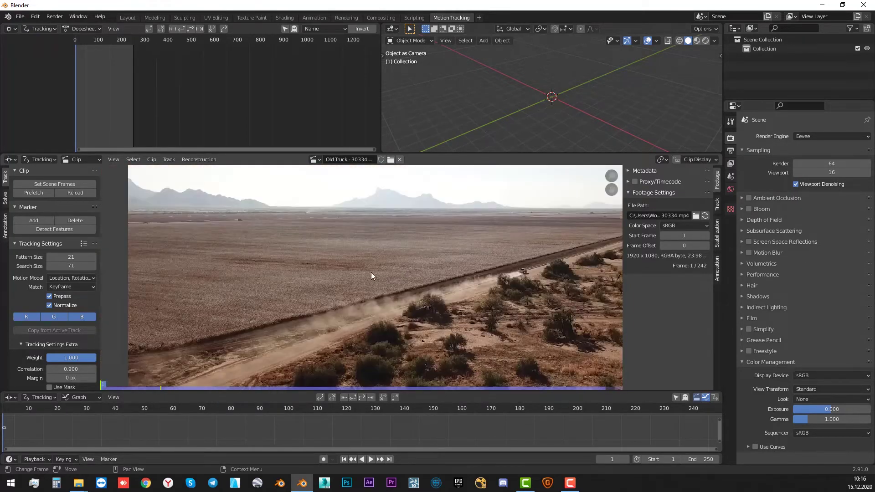
{"action": "scroll", "coordinate": [437, 354], "scroll_direction": "up", "scroll_amount": 2}
{"action": "scroll", "coordinate": [350, 308], "scroll_direction": "up", "scroll_amount": 2}
{"action": "scroll", "coordinate": [360, 310], "scroll_direction": "up", "scroll_amount": 2}
{"action": "scroll", "coordinate": [379, 317], "scroll_direction": "up", "scroll_amount": 3}
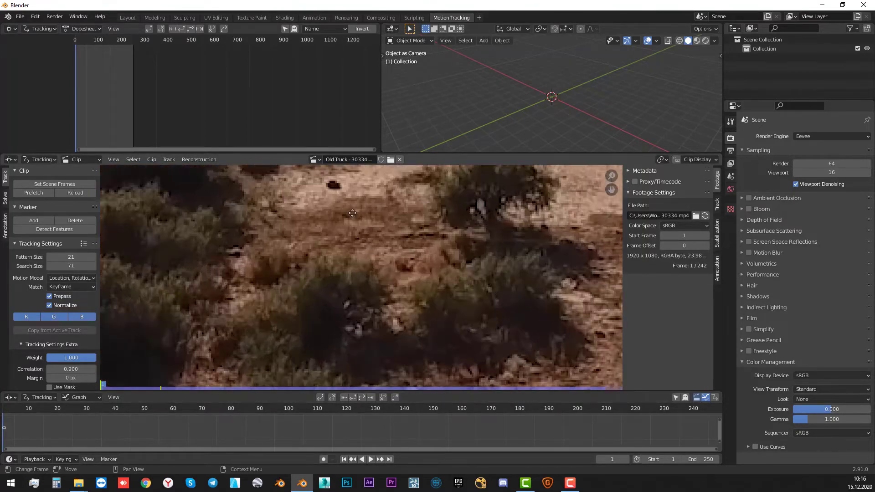
{"action": "middle_click_drag", "start_coordinate": [379, 317], "coordinate": [364, 278]}
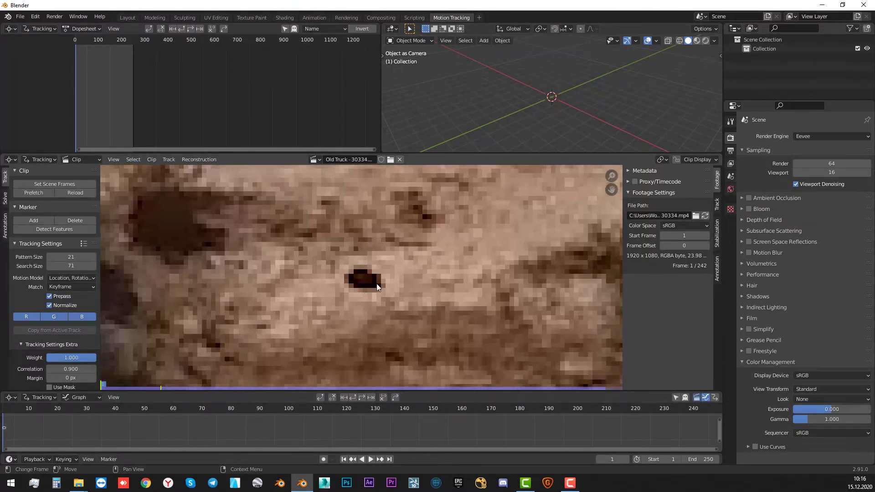
{"action": "left_click", "coordinate": [363, 279], "text": "ctrl"}
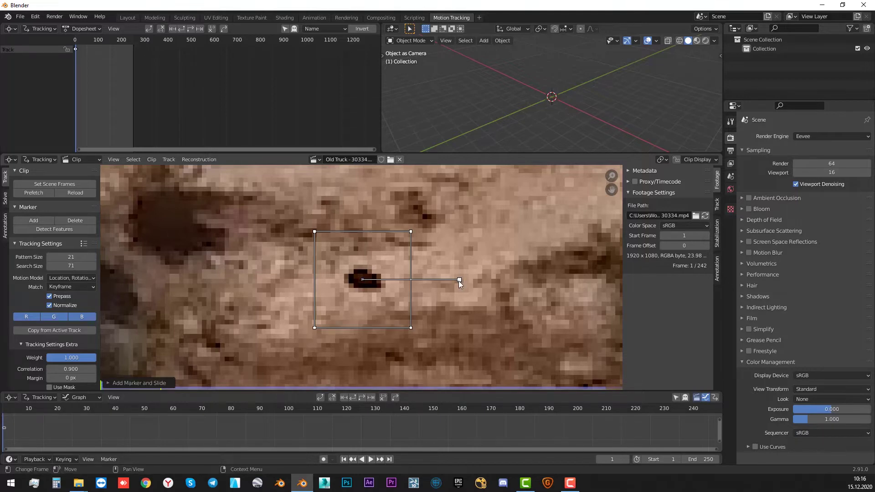
{"action": "mouse_move", "coordinate": [458, 281]}
{"action": "left_mouse_down"}
{"action": "mouse_move", "coordinate": [518, 283]}
{"action": "mouse_move", "coordinate": [531, 273]}
{"action": "mouse_move", "coordinate": [539, 279]}
{"action": "left_mouse_up"}
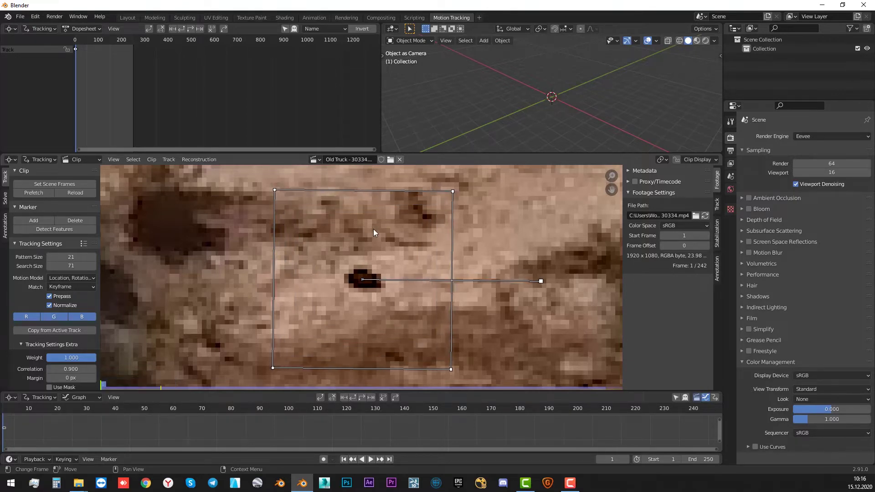
- Show the Track sidebar panel with the marker's pattern preview and weight values
{"action": "scroll", "coordinate": [374, 260], "scroll_direction": "down", "scroll_amount": 2}
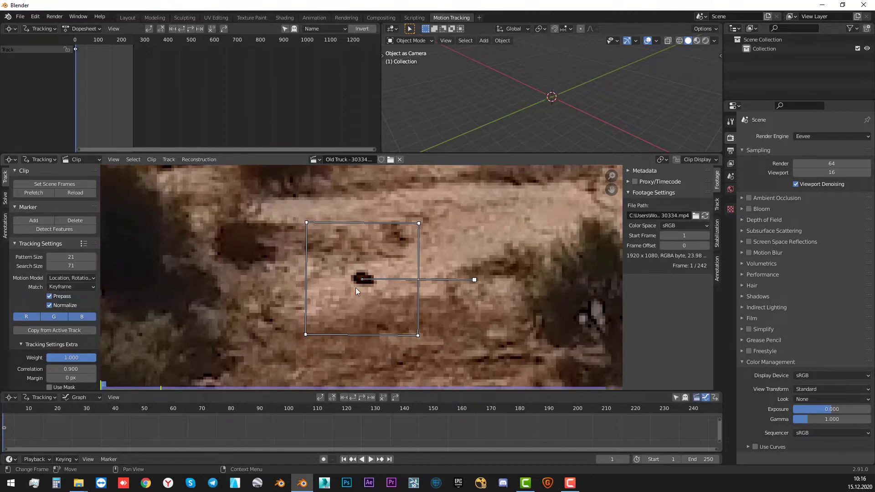
{"action": "left_click", "coordinate": [717, 205]}
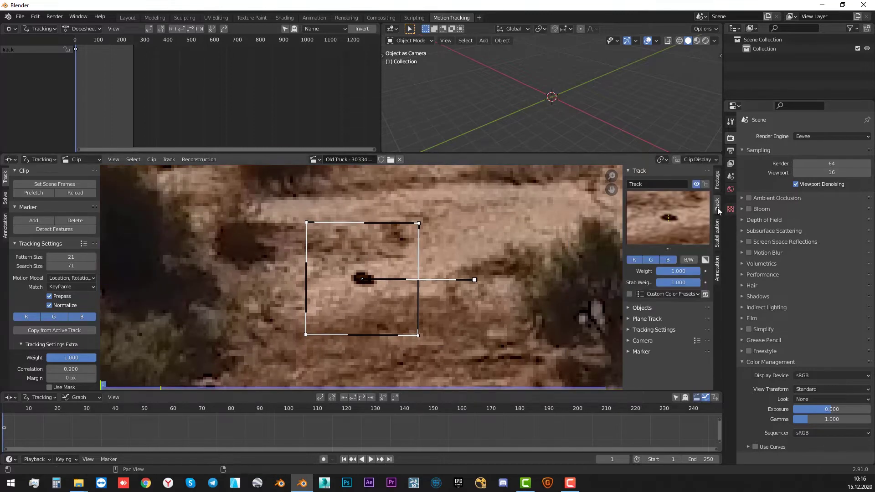
{"action": "scroll", "coordinate": [363, 300], "scroll_direction": "down", "scroll_amount": 2}
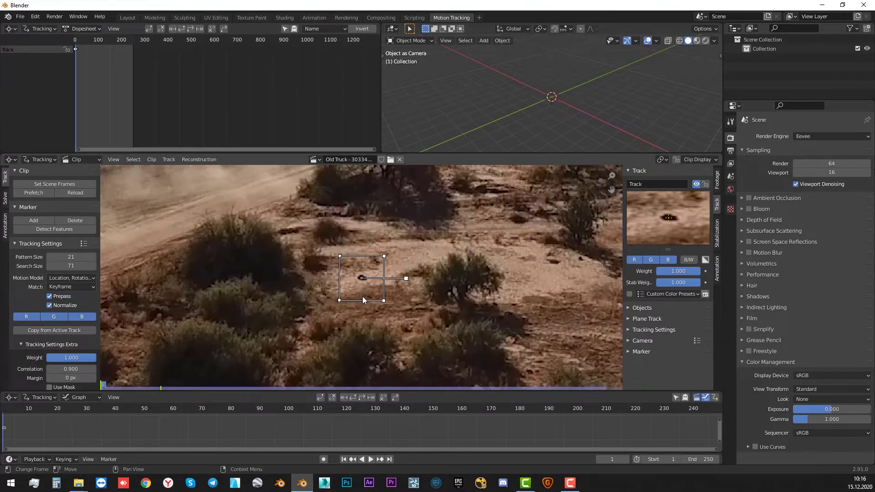
{"action": "scroll", "coordinate": [364, 295], "scroll_direction": "down", "scroll_amount": 2}
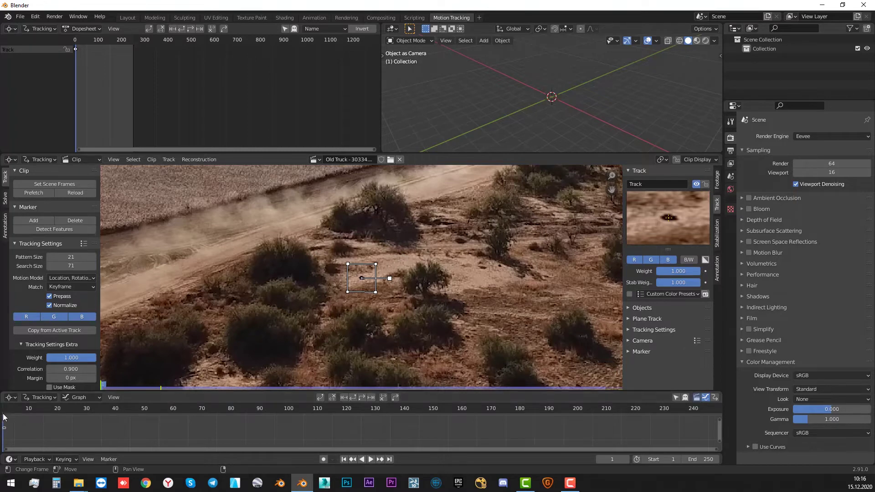
- At frame 121, move the marker precisely onto a dark spot on the ground
{"action": "key", "text": "Home"}
{"action": "left_click", "coordinate": [352, 409]}
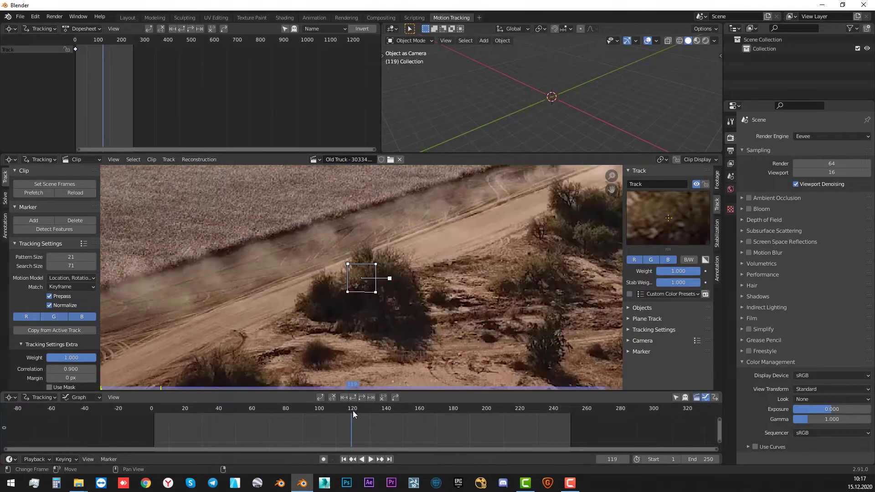
{"action": "scroll", "coordinate": [380, 189], "scroll_direction": "down", "scroll_amount": 5}
{"action": "scroll", "coordinate": [374, 317], "scroll_direction": "up", "scroll_amount": 3}
{"action": "scroll", "coordinate": [340, 255], "scroll_direction": "up", "scroll_amount": 3}
{"action": "left_click_drag", "start_coordinate": [467, 303], "coordinate": [518, 319]}
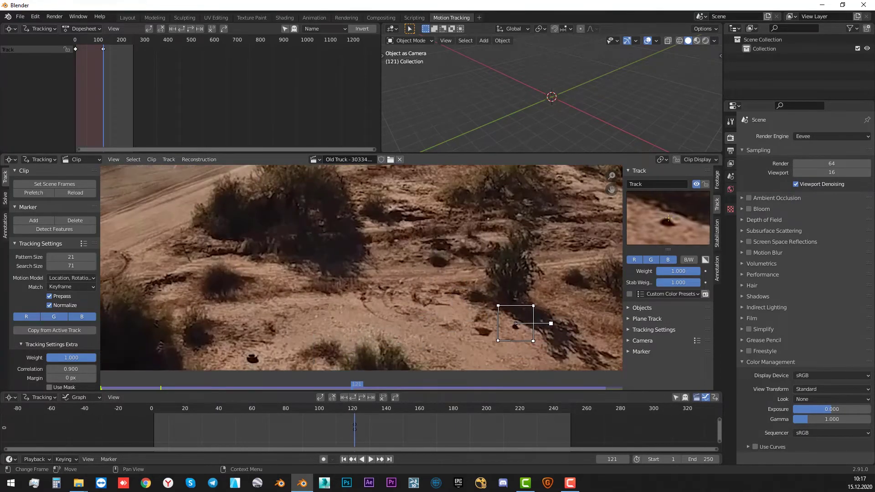
{"action": "scroll", "coordinate": [543, 343], "scroll_direction": "up", "scroll_amount": 5}
{"action": "scroll", "coordinate": [542, 343], "scroll_direction": "down", "scroll_amount": 3}
{"action": "scroll", "coordinate": [421, 283], "scroll_direction": "up", "scroll_amount": 2}
{"action": "scroll", "coordinate": [445, 264], "scroll_direction": "up", "scroll_amount": 2}
{"action": "left_click_drag", "start_coordinate": [533, 258], "coordinate": [530, 251]}
{"action": "left_click", "coordinate": [530, 251]}
{"action": "scroll", "coordinate": [596, 247], "scroll_direction": "up", "scroll_amount": 2}
{"action": "scroll", "coordinate": [387, 369], "scroll_direction": "down", "scroll_amount": 2}
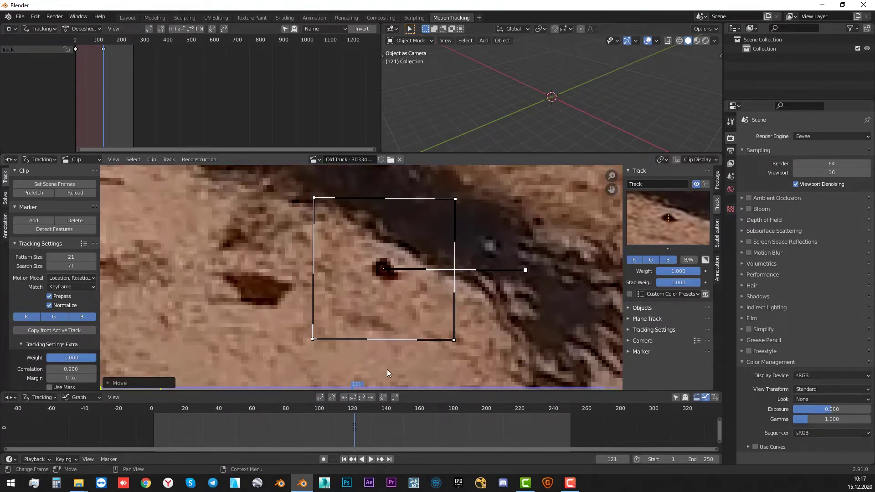
- Track the marker forward from frame 121 to frame 133
{"action": "left_click", "coordinate": [373, 398]}
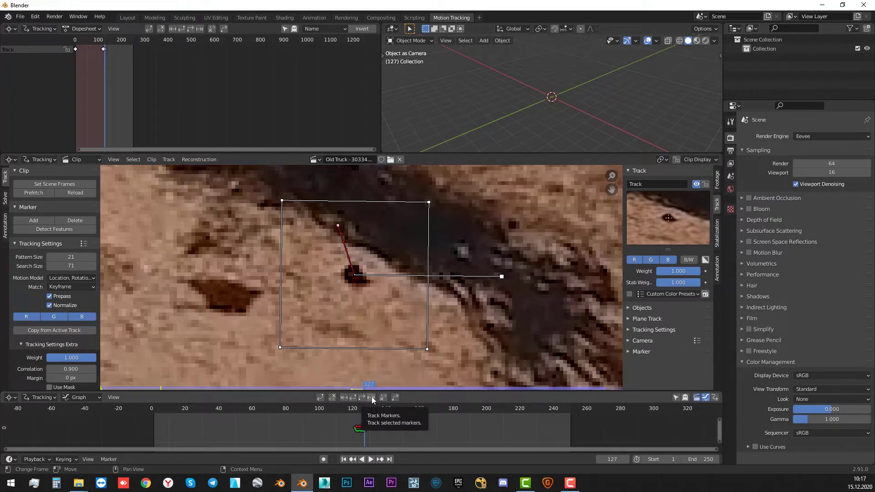
{"action": "left_click", "coordinate": [360, 400]}
{"action": "scroll", "coordinate": [305, 249], "scroll_direction": "down", "scroll_amount": 5}
{"action": "scroll", "coordinate": [390, 315], "scroll_direction": "up", "scroll_amount": 2}
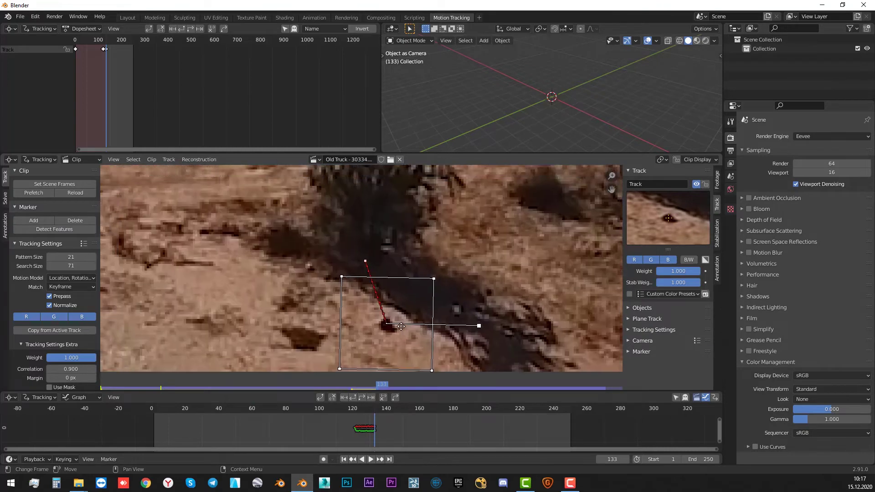
{"action": "scroll", "coordinate": [399, 322], "scroll_direction": "up", "scroll_amount": 1}
{"action": "scroll", "coordinate": [410, 314], "scroll_direction": "down", "scroll_amount": 3}
{"action": "scroll", "coordinate": [418, 299], "scroll_direction": "up", "scroll_amount": 2}
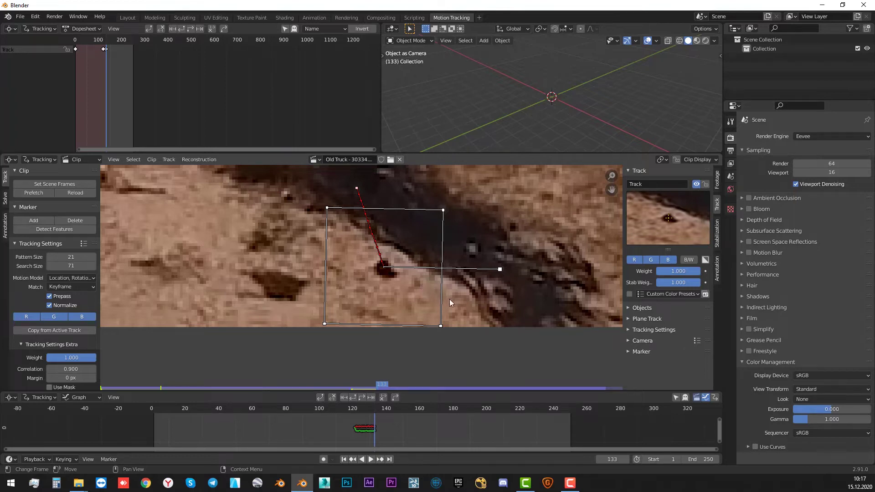
- Return to frame 121, track backwards, and rotate and enlarge the pattern at frame 55
{"action": "left_click_drag", "start_coordinate": [358, 409], "coordinate": [355, 410]}
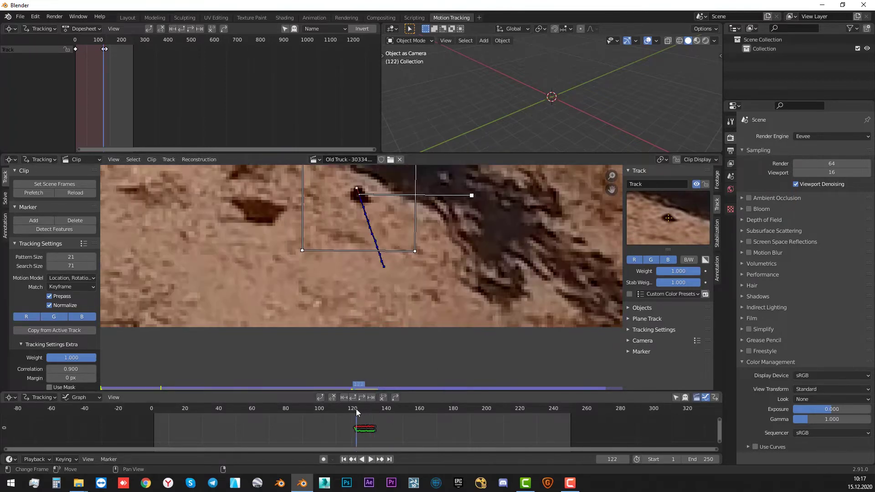
{"action": "middle_click_drag", "start_coordinate": [381, 264], "coordinate": [396, 294]}
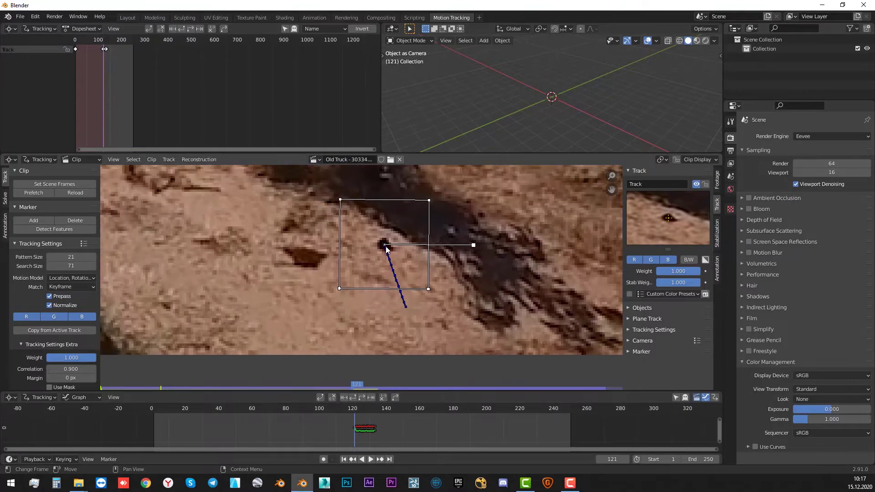
{"action": "left_click", "coordinate": [351, 398]}
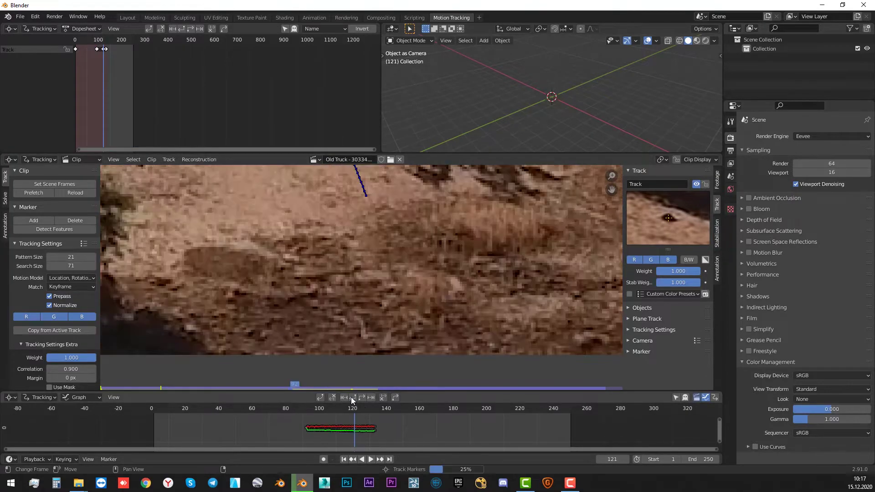
{"action": "scroll", "coordinate": [392, 319], "scroll_direction": "down", "scroll_amount": 5}
{"action": "middle_click_drag", "start_coordinate": [381, 253], "coordinate": [386, 293]}
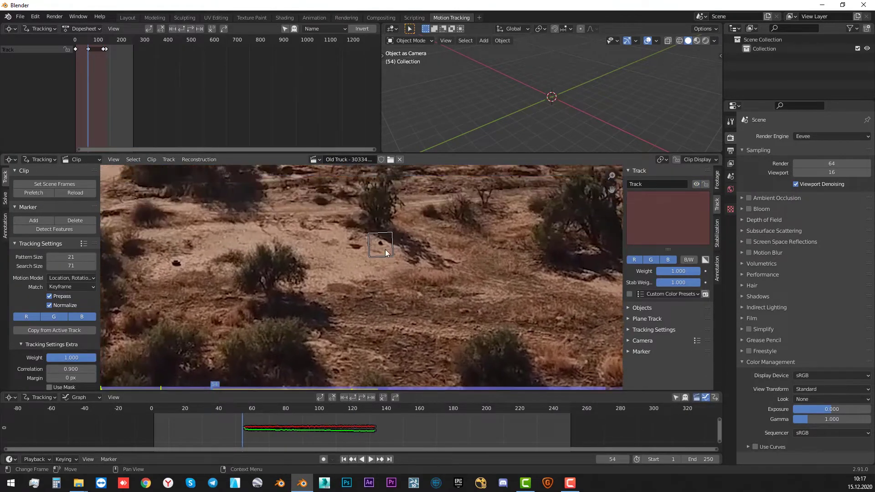
{"action": "scroll", "coordinate": [368, 302], "scroll_direction": "up", "scroll_amount": 3}
{"action": "scroll", "coordinate": [424, 335], "scroll_direction": "up", "scroll_amount": 4}
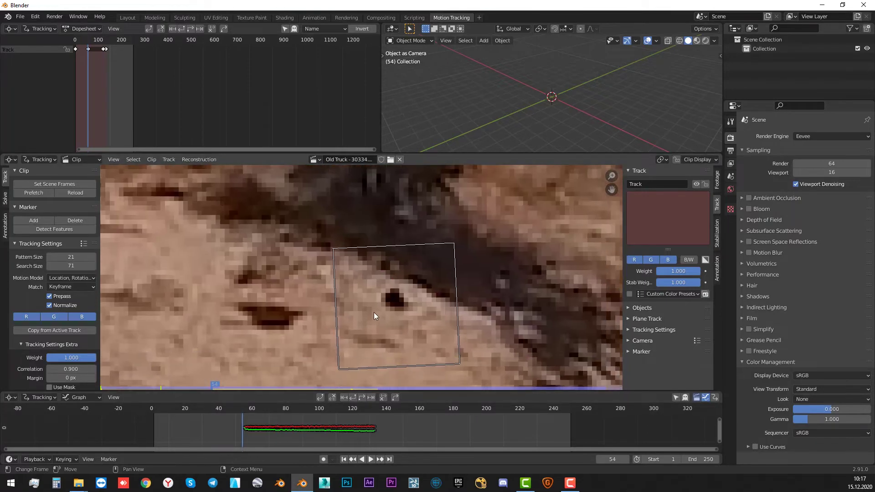
{"action": "key", "text": "ctrl"}
{"action": "left_click", "coordinate": [393, 299], "text": "ctrl"}
{"action": "key", "text": "alt+Right"}
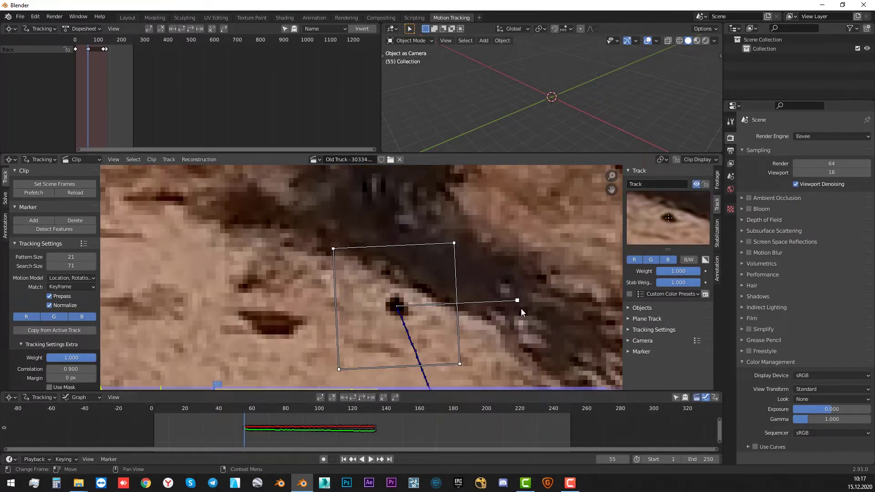
{"action": "left_click_drag", "start_coordinate": [518, 302], "coordinate": [538, 309]}
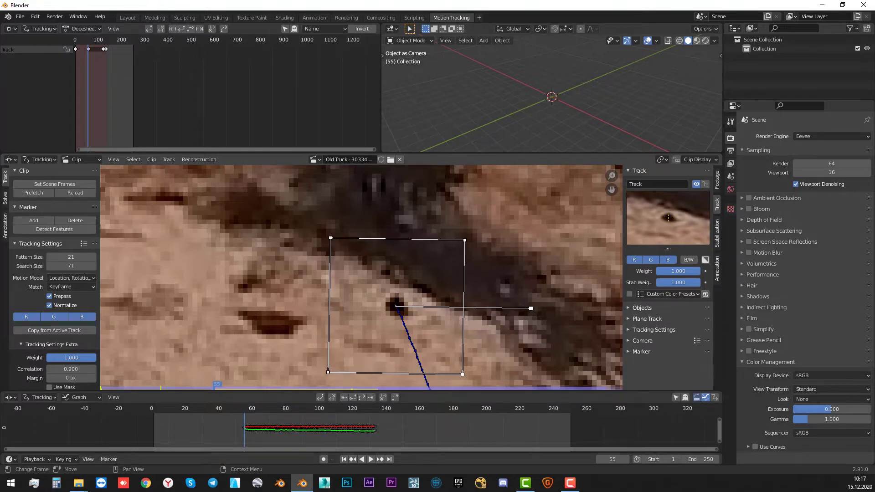
- Shrink the pattern, track back to frame 18, re-nudge the marker, and finish at frame 1
{"action": "scroll", "coordinate": [404, 317], "scroll_direction": "down", "scroll_amount": 4}
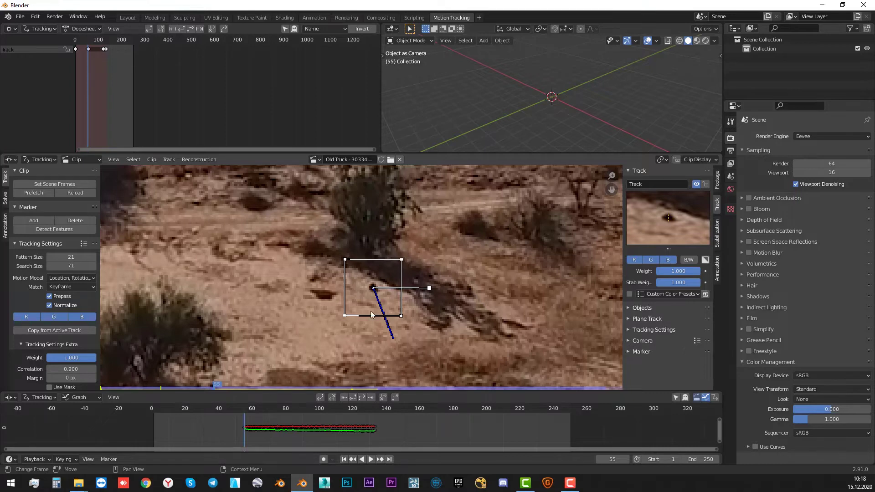
{"action": "scroll", "coordinate": [377, 293], "scroll_direction": "up", "scroll_amount": 2}
{"action": "middle_click_drag", "start_coordinate": [406, 301], "coordinate": [373, 282]}
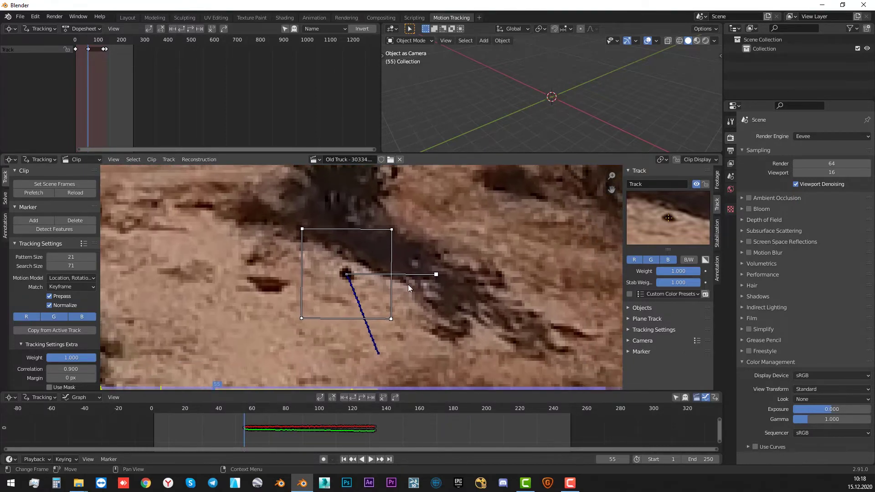
{"action": "left_click_drag", "start_coordinate": [436, 275], "coordinate": [409, 274]}
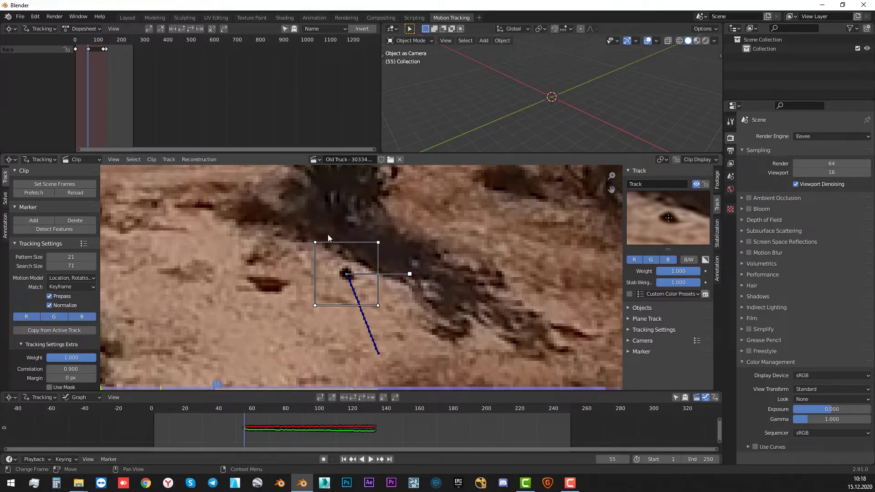
{"action": "middle_click_drag", "start_coordinate": [352, 309], "coordinate": [358, 352]}
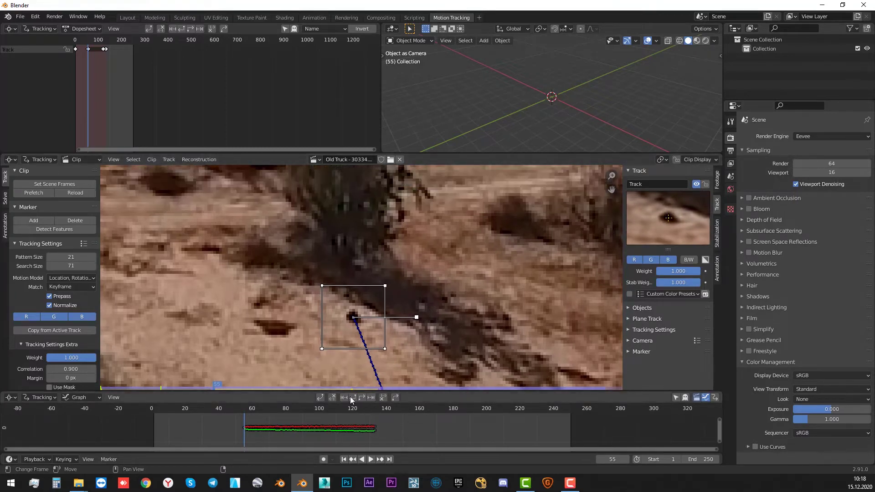
{"action": "key", "text": "shift+ctrl+t"}
{"action": "scroll", "coordinate": [341, 295], "scroll_direction": "down", "scroll_amount": 3}
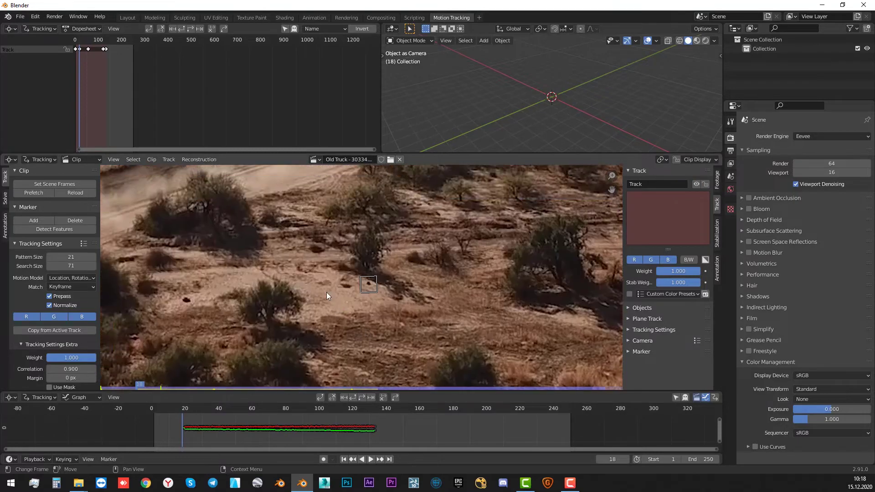
{"action": "scroll", "coordinate": [398, 313], "scroll_direction": "up", "scroll_amount": 5}
{"action": "left_click_drag", "start_coordinate": [414, 318], "coordinate": [406, 315]}
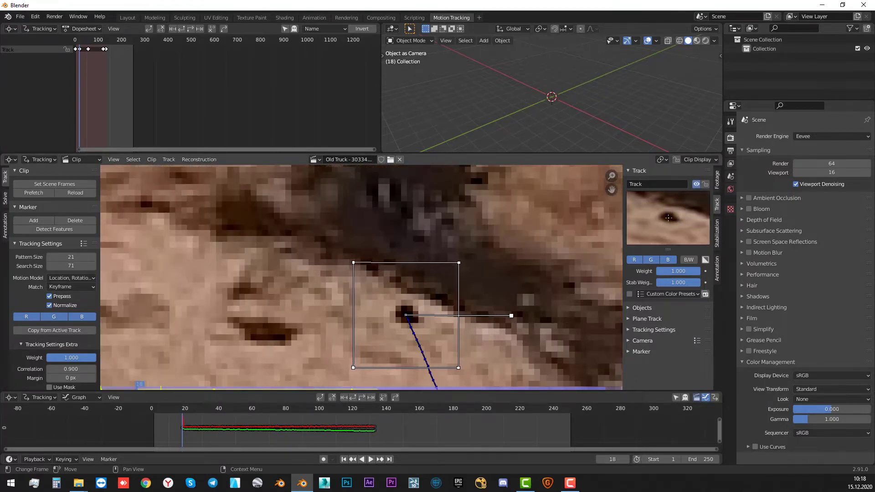
{"action": "scroll", "coordinate": [395, 299], "scroll_direction": "down", "scroll_amount": 2}
{"action": "key", "text": "shift+Left"}
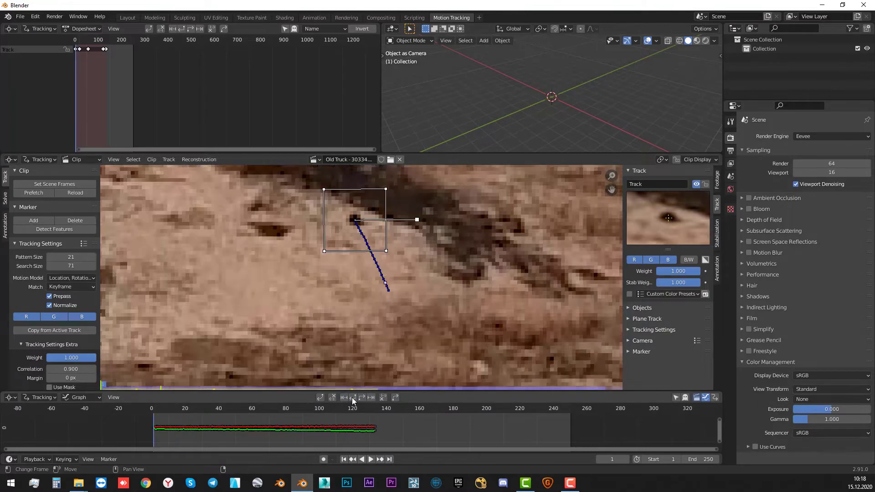
{"action": "left_click_drag", "start_coordinate": [337, 413], "coordinate": [377, 412]}
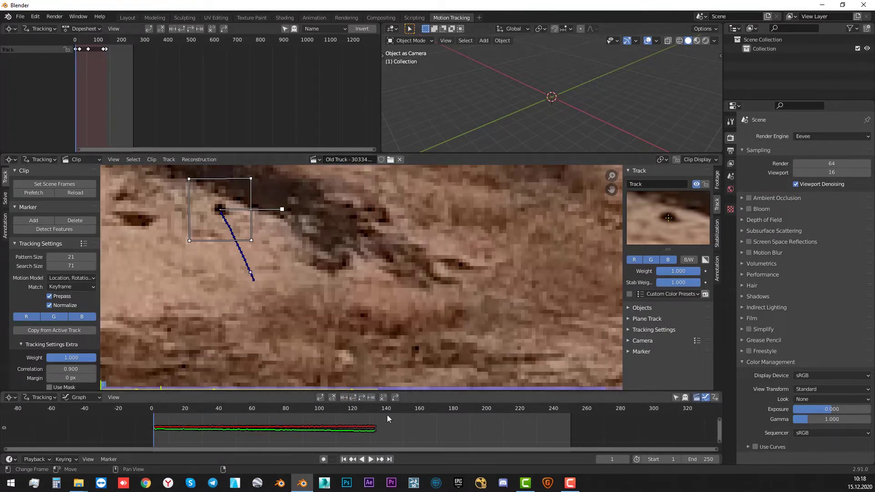
- At frame 134, add marker Track.001 on the small white vehicles and enlarge its search area
{"action": "scroll", "coordinate": [363, 390], "scroll_direction": "down", "scroll_amount": 2}
{"action": "scroll", "coordinate": [374, 319], "scroll_direction": "down", "scroll_amount": 2}
{"action": "scroll", "coordinate": [385, 233], "scroll_direction": "down", "scroll_amount": 1}
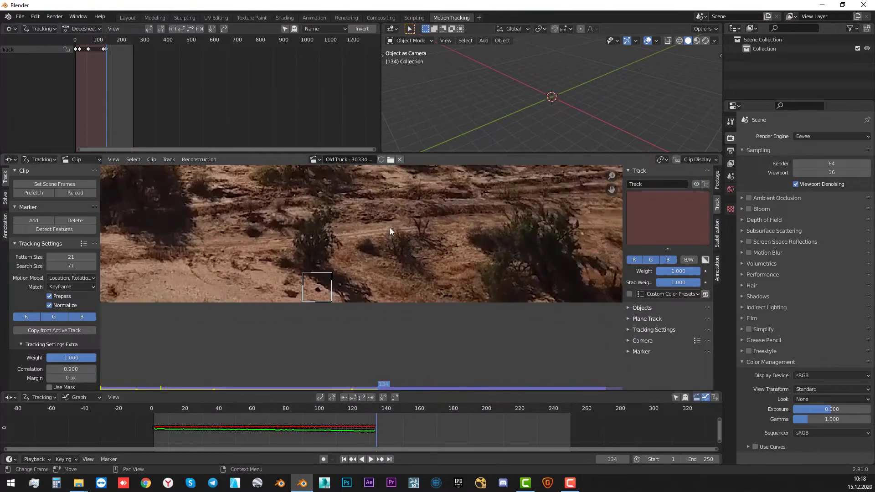
{"action": "scroll", "coordinate": [321, 298], "scroll_direction": "up", "scroll_amount": 4}
{"action": "scroll", "coordinate": [321, 298], "scroll_direction": "down", "scroll_amount": 2}
{"action": "scroll", "coordinate": [341, 303], "scroll_direction": "down", "scroll_amount": 2}
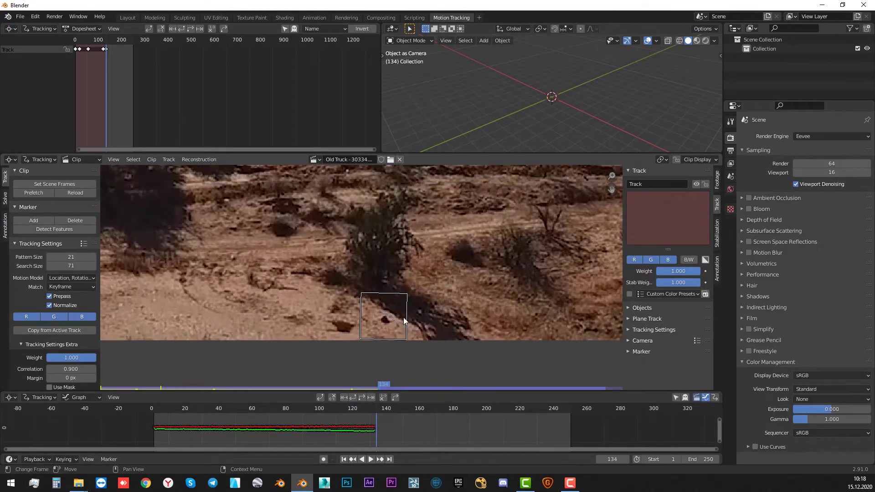
{"action": "scroll", "coordinate": [408, 300], "scroll_direction": "down", "scroll_amount": 2}
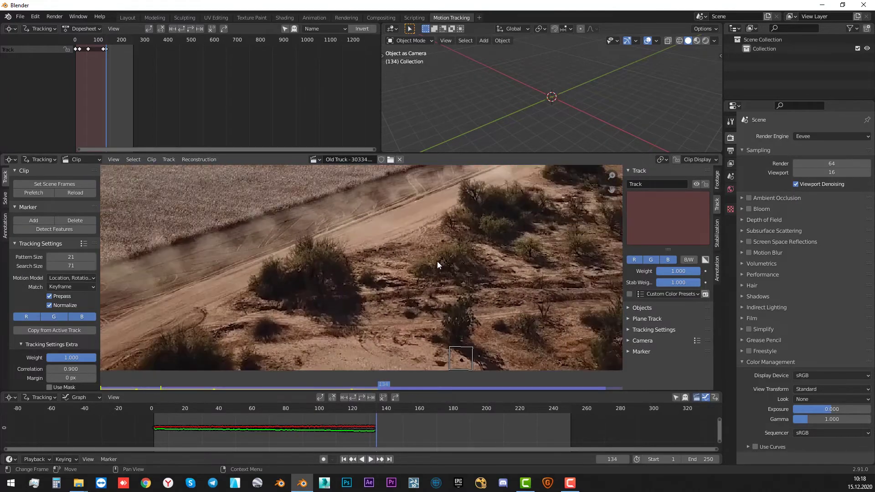
{"action": "mouse_move", "coordinate": [436, 261]}
{"action": "middle_mouse_down"}
{"action": "mouse_move", "coordinate": [388, 257]}
{"action": "mouse_move", "coordinate": [410, 292]}
{"action": "middle_mouse_up"}
{"action": "scroll", "coordinate": [469, 220], "scroll_direction": "down", "scroll_amount": 2}
{"action": "middle_click_drag", "start_coordinate": [469, 220], "coordinate": [400, 307]}
{"action": "scroll", "coordinate": [445, 290], "scroll_direction": "up", "scroll_amount": 2}
{"action": "scroll", "coordinate": [479, 263], "scroll_direction": "up", "scroll_amount": 2}
{"action": "scroll", "coordinate": [472, 314], "scroll_direction": "up", "scroll_amount": 2}
{"action": "scroll", "coordinate": [471, 315], "scroll_direction": "up", "scroll_amount": 3}
{"action": "left_click", "coordinate": [408, 266], "text": "ctrl"}
{"action": "scroll", "coordinate": [461, 276], "scroll_direction": "down", "scroll_amount": 2}
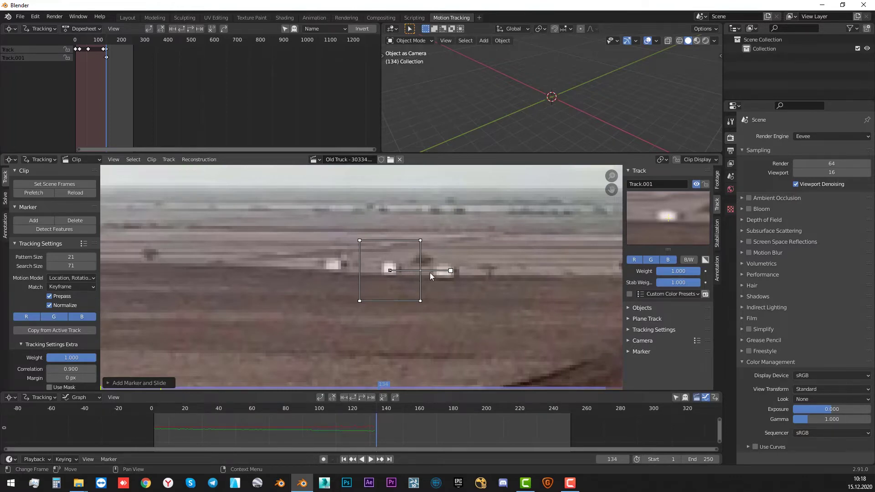
{"action": "left_click_drag", "start_coordinate": [451, 270], "coordinate": [544, 274]}
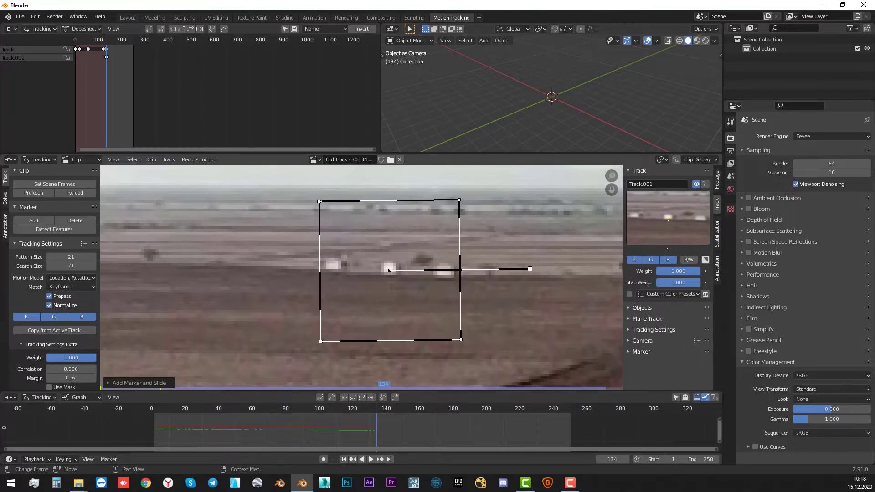
{"action": "left_click", "coordinate": [450, 212]}
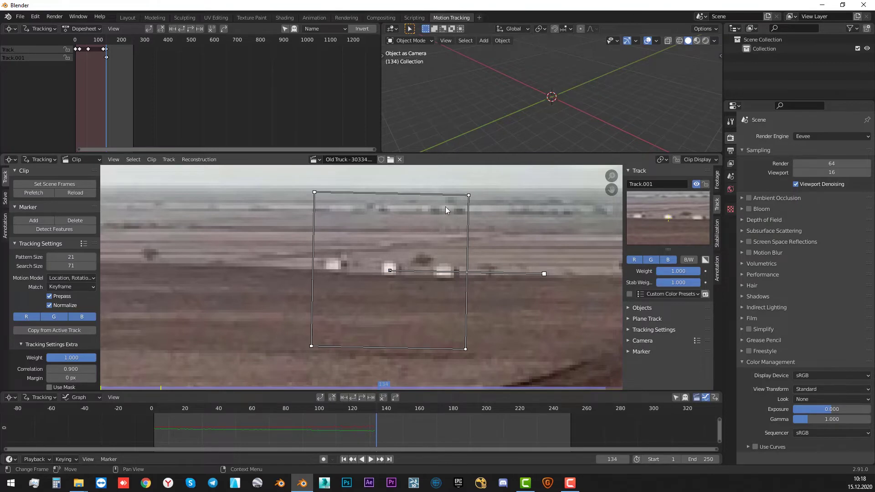
- Scale Track.001's search box along one axis into a wide, shallow shape
{"action": "key", "text": "s"}
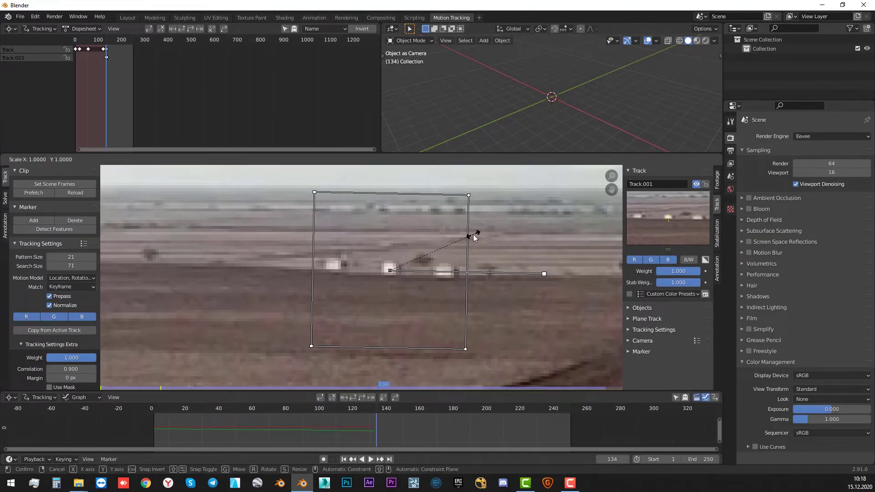
{"action": "key", "text": "x"}
{"action": "key", "text": "y"}
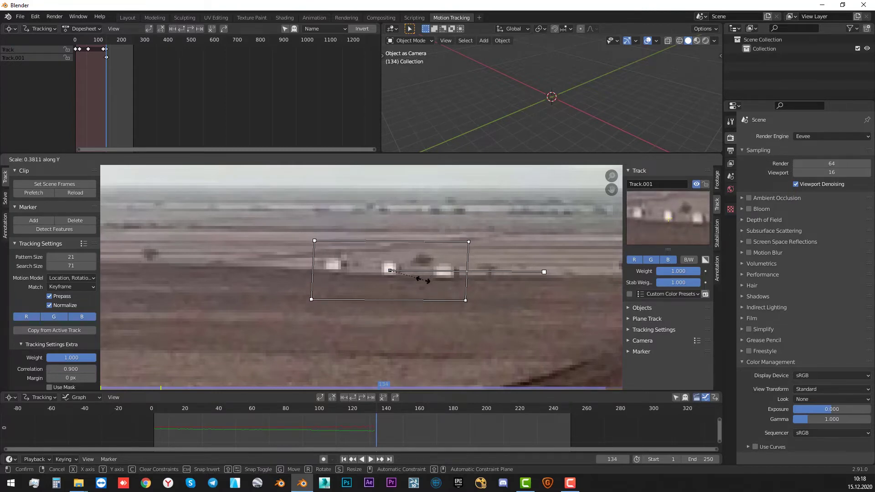
{"action": "left_click", "coordinate": [425, 278]}
{"action": "scroll", "coordinate": [395, 291], "scroll_direction": "down", "scroll_amount": 3}
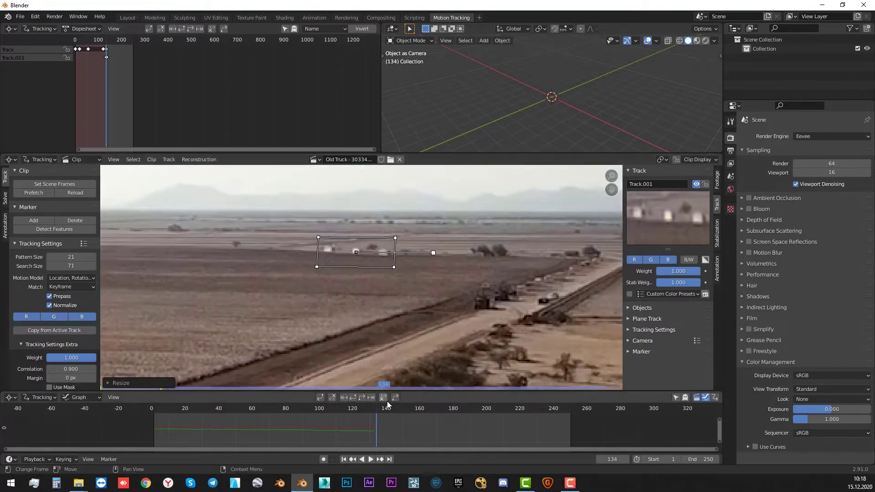
- Track Track.001 forward to frame 243, then scrub back to frame 134 and the first frame
{"action": "left_click", "coordinate": [368, 398]}
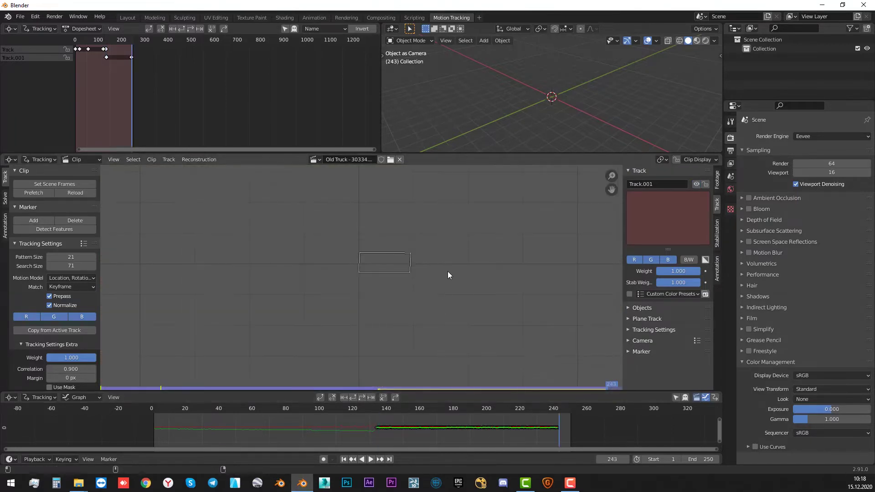
{"action": "key", "text": "Left"}
{"action": "key", "text": "Left"}
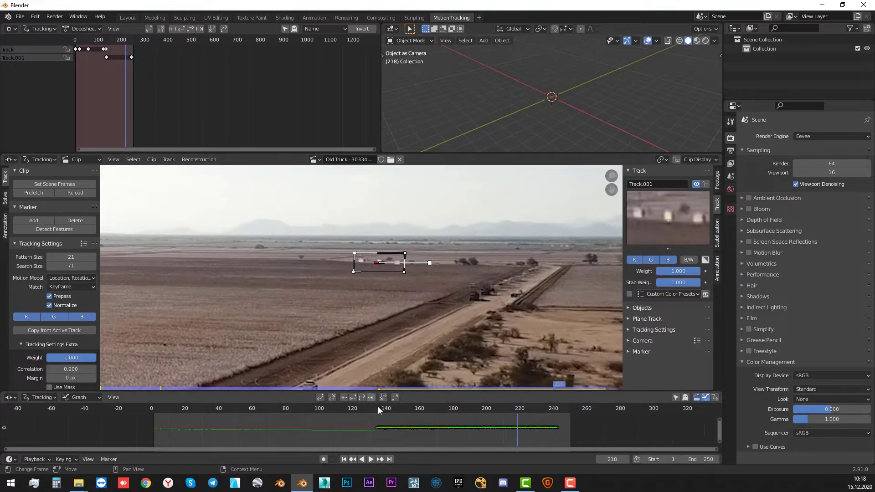
{"action": "left_click", "coordinate": [379, 407]}
{"action": "left_click_drag", "start_coordinate": [380, 407], "coordinate": [377, 409]}
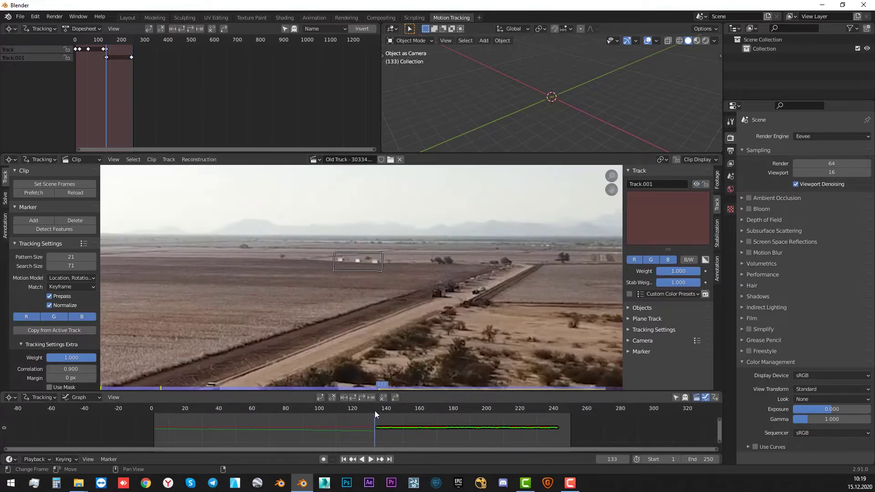
{"action": "scroll", "coordinate": [443, 343], "scroll_direction": "up", "scroll_amount": 5}
{"action": "middle_click_drag", "start_coordinate": [443, 343], "coordinate": [502, 410]}
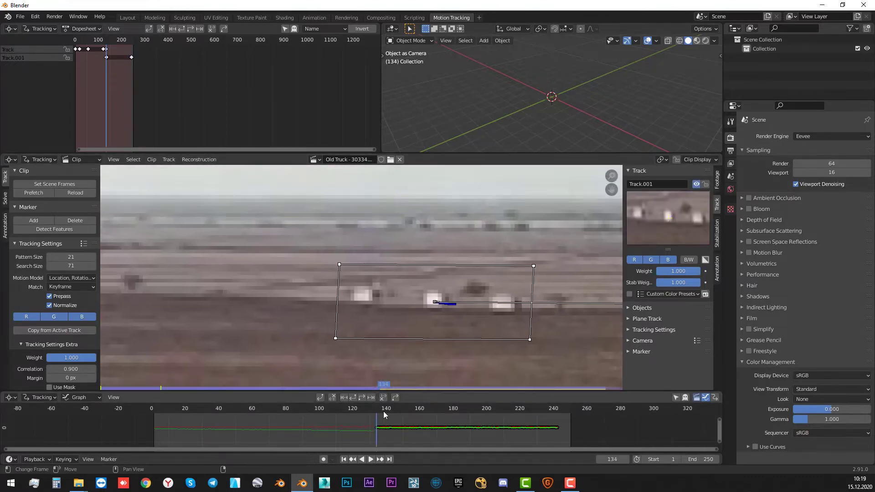
{"action": "key", "text": "shift+Left"}
{"action": "scroll", "coordinate": [284, 271], "scroll_direction": "down", "scroll_amount": 3}
{"action": "scroll", "coordinate": [280, 277], "scroll_direction": "up", "scroll_amount": 4}
{"action": "middle_click_drag", "start_coordinate": [281, 277], "coordinate": [345, 294]}
{"action": "scroll", "coordinate": [346, 300], "scroll_direction": "down", "scroll_amount": 5}
{"action": "scroll", "coordinate": [346, 301], "scroll_direction": "down", "scroll_amount": 1}
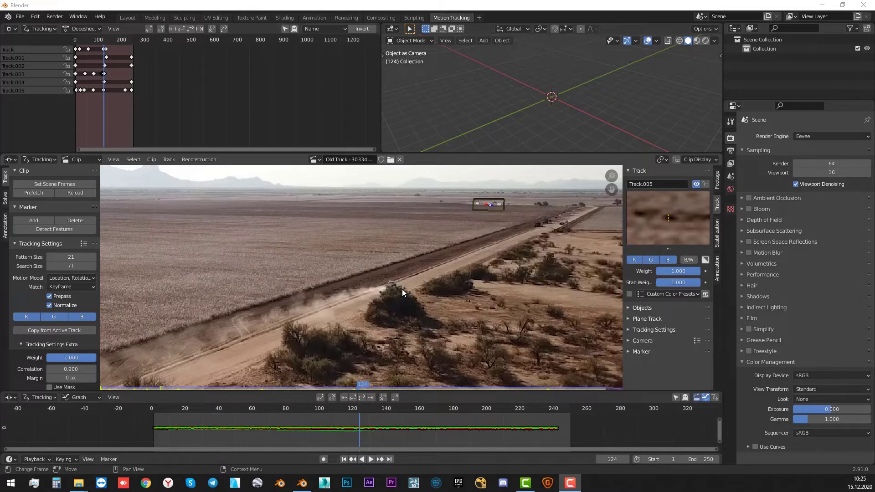
- Go to frame 147 and frame the distant mountain horizon in the clip view
{"action": "scroll", "coordinate": [388, 297], "scroll_direction": "up", "scroll_amount": 3}
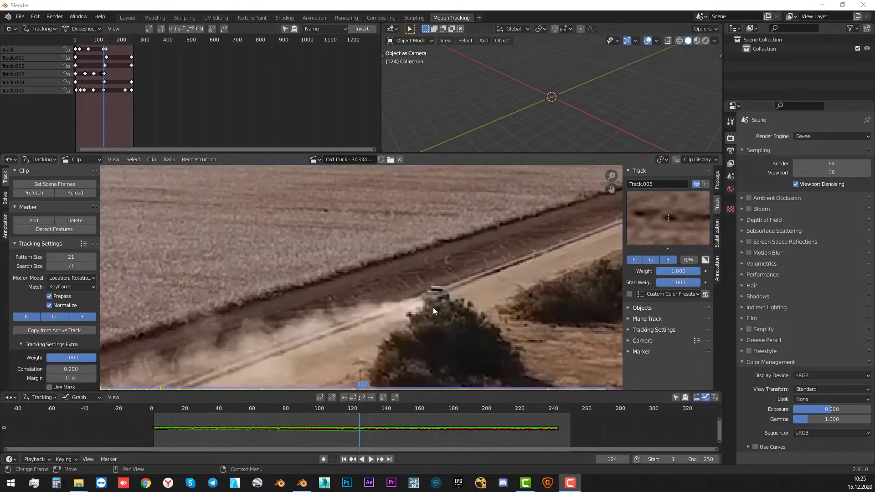
{"action": "scroll", "coordinate": [435, 307], "scroll_direction": "up", "scroll_amount": 3}
{"action": "left_click_drag", "start_coordinate": [357, 407], "coordinate": [399, 406]}
{"action": "scroll", "coordinate": [425, 291], "scroll_direction": "down", "scroll_amount": 2}
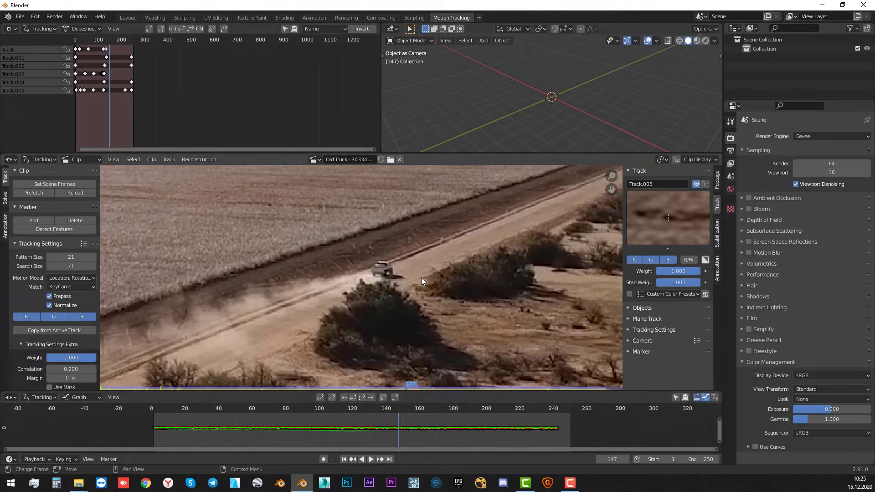
{"action": "scroll", "coordinate": [421, 277], "scroll_direction": "down", "scroll_amount": 1}
{"action": "scroll", "coordinate": [431, 265], "scroll_direction": "down", "scroll_amount": 1}
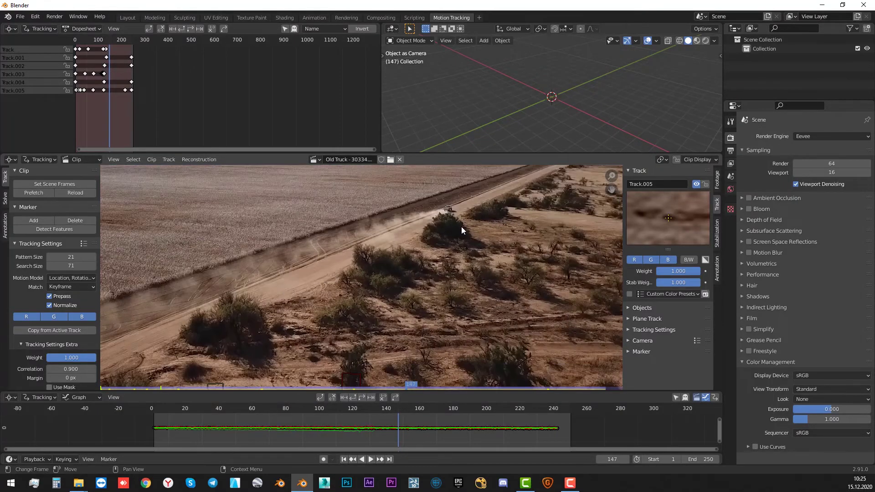
{"action": "scroll", "coordinate": [442, 250], "scroll_direction": "down", "scroll_amount": 1}
{"action": "mouse_move", "coordinate": [444, 247]}
{"action": "middle_mouse_down"}
{"action": "mouse_move", "coordinate": [271, 267]}
{"action": "mouse_move", "coordinate": [293, 275]}
{"action": "middle_mouse_up"}
{"action": "scroll", "coordinate": [272, 266], "scroll_direction": "up", "scroll_amount": 4}
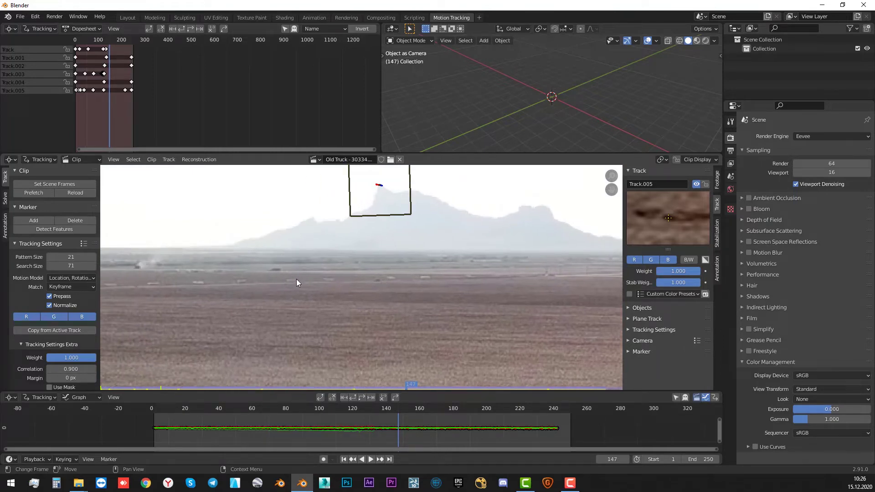
- Add a tracking marker on the distant truck and track it forward to frame 243
{"action": "scroll", "coordinate": [364, 280], "scroll_direction": "up", "scroll_amount": 1}
{"action": "scroll", "coordinate": [357, 252], "scroll_direction": "up", "scroll_amount": 1}
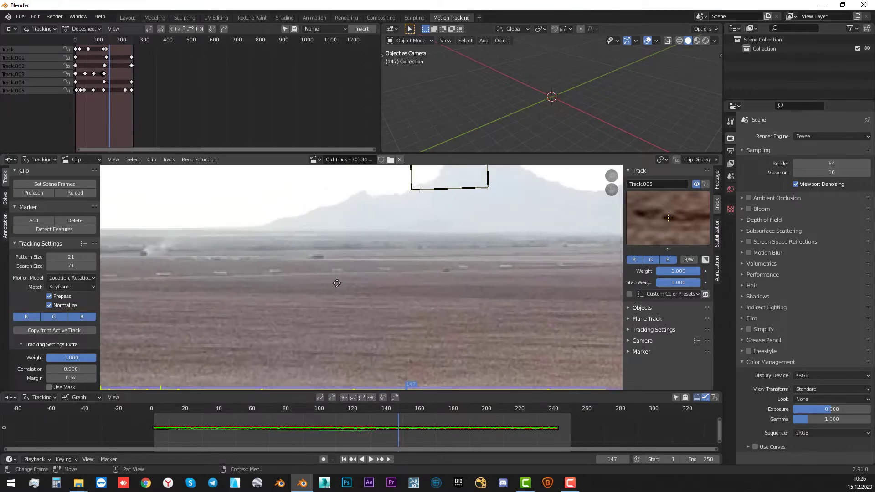
{"action": "scroll", "coordinate": [334, 275], "scroll_direction": "up", "scroll_amount": 2}
{"action": "scroll", "coordinate": [335, 275], "scroll_direction": "down", "scroll_amount": 2}
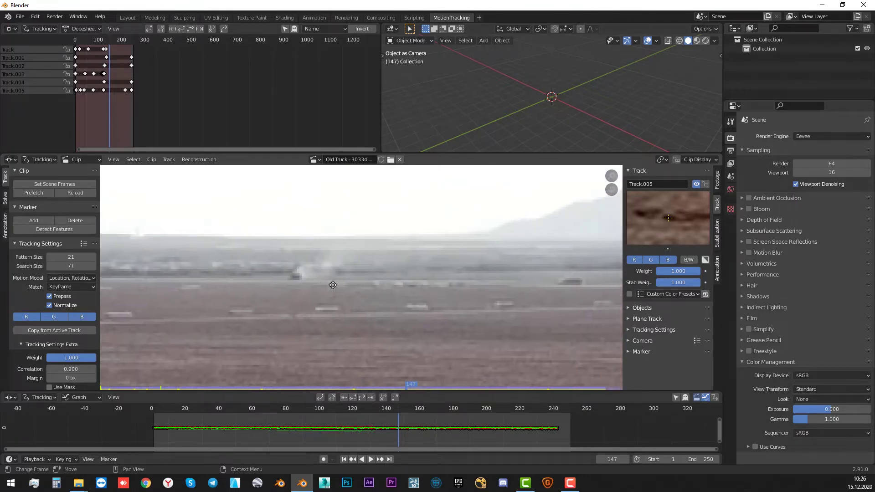
{"action": "scroll", "coordinate": [355, 283], "scroll_direction": "up", "scroll_amount": 3}
{"action": "left_click", "coordinate": [346, 280], "text": "ctrl"}
{"action": "scroll", "coordinate": [401, 275], "scroll_direction": "up", "scroll_amount": 2}
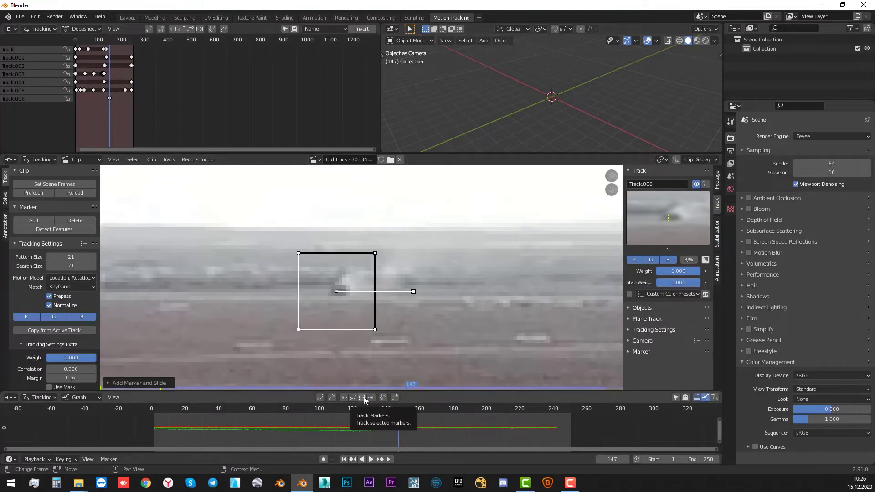
{"action": "left_click", "coordinate": [364, 397]}
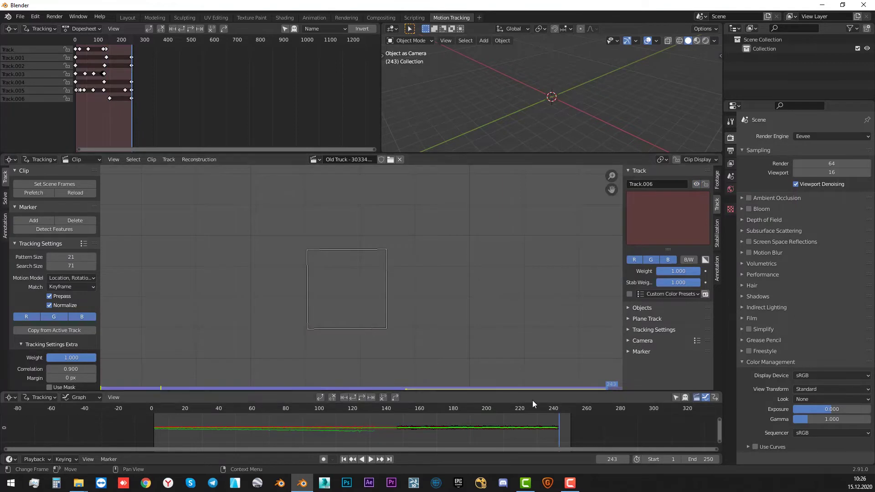
- Return to frame 147 and zoom in to inspect the new marker
{"action": "left_click", "coordinate": [398, 409]}
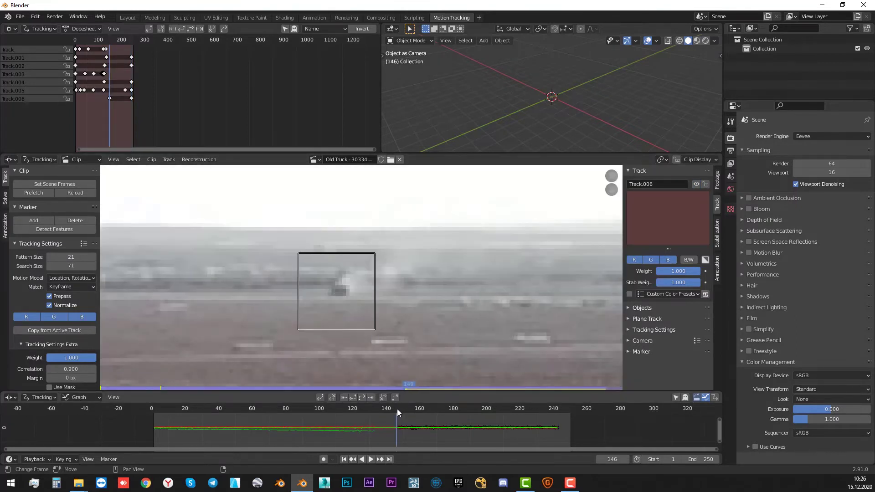
{"action": "key", "text": "Left"}
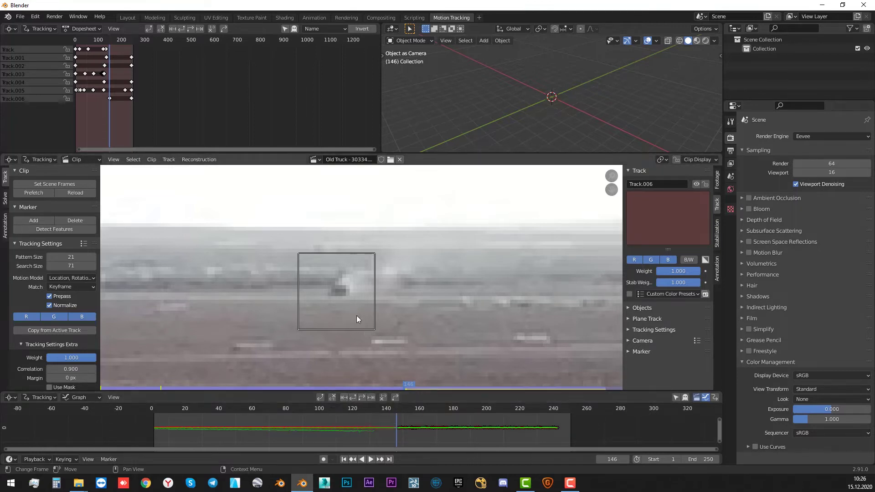
{"action": "key", "text": "Right"}
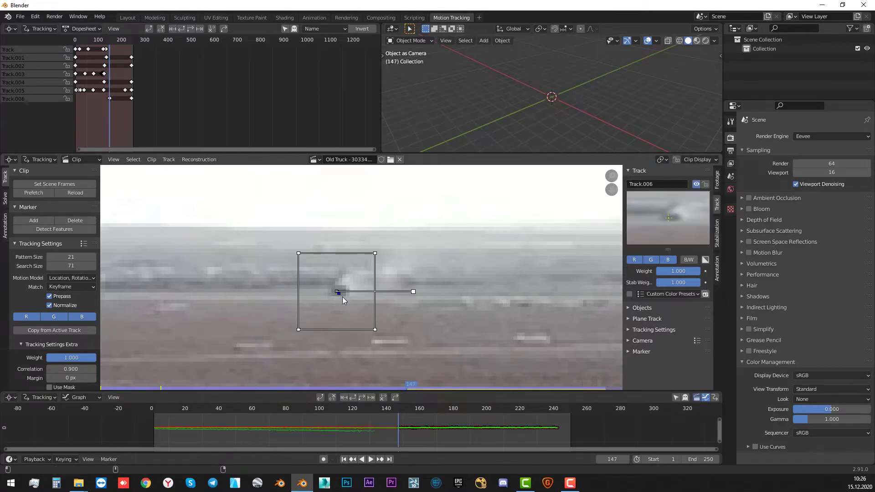
{"action": "scroll", "coordinate": [340, 294], "scroll_direction": "up", "scroll_amount": 4}
{"action": "middle_click_drag", "start_coordinate": [315, 314], "coordinate": [346, 304]}
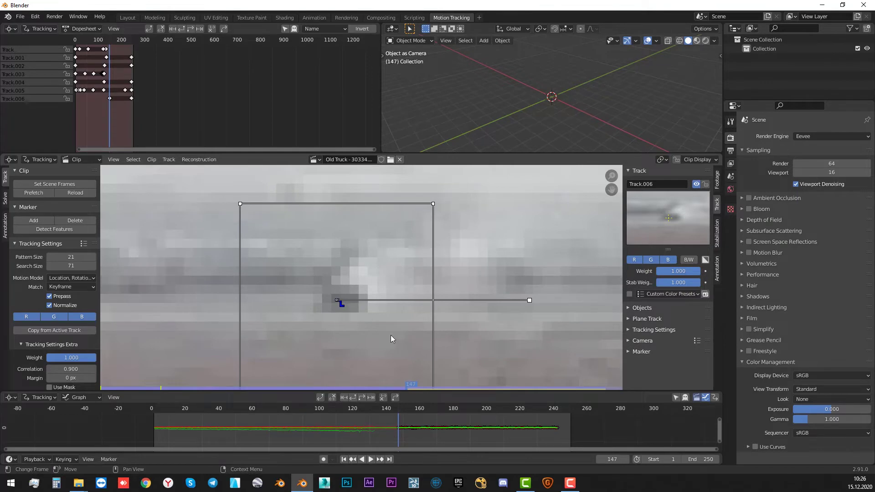
{"action": "middle_click_drag", "start_coordinate": [360, 307], "coordinate": [374, 301]}
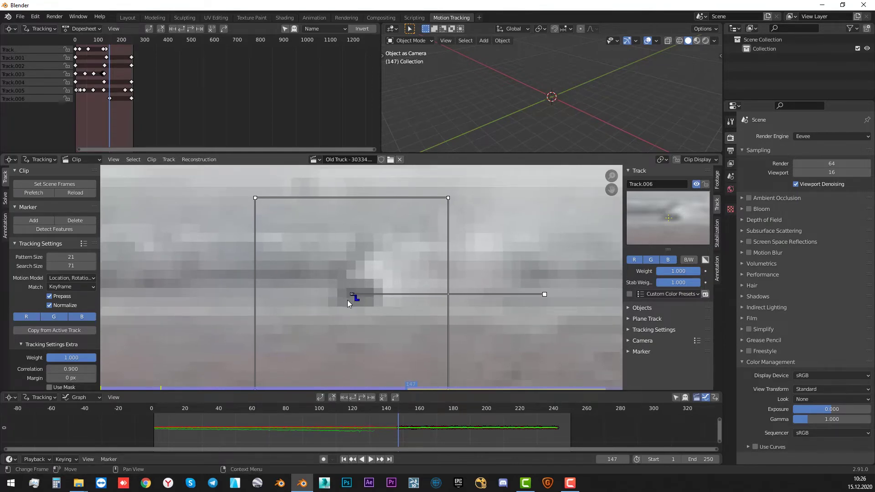
- Track the marker backward from frame 143, ending at frame 112
{"action": "key", "text": "Left"}
{"action": "key", "text": "Left"}
{"action": "key", "text": "Left"}
{"action": "key", "text": "Left"}
{"action": "left_click", "coordinate": [345, 398]}
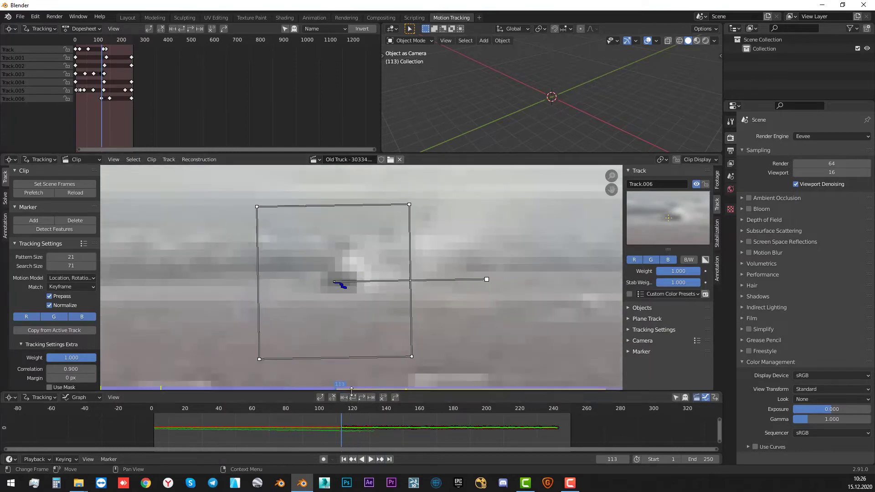
{"action": "key", "text": "Left"}
{"action": "key", "text": "Left"}
{"action": "key", "text": "Left"}
{"action": "key", "text": "Right"}
{"action": "key", "text": "Right"}
- Pan and zoom across the dusty road and bushes to inspect the track markers
{"action": "scroll", "coordinate": [337, 291], "scroll_direction": "down", "scroll_amount": 5}
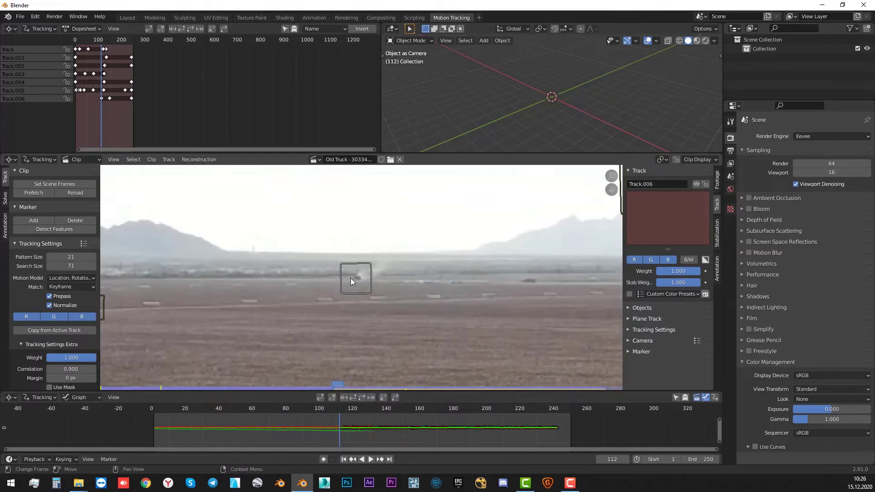
{"action": "scroll", "coordinate": [351, 278], "scroll_direction": "down", "scroll_amount": 2}
{"action": "scroll", "coordinate": [357, 279], "scroll_direction": "up", "scroll_amount": 1}
{"action": "middle_click_drag", "start_coordinate": [335, 248], "coordinate": [320, 237]}
{"action": "scroll", "coordinate": [368, 338], "scroll_direction": "up", "scroll_amount": 2}
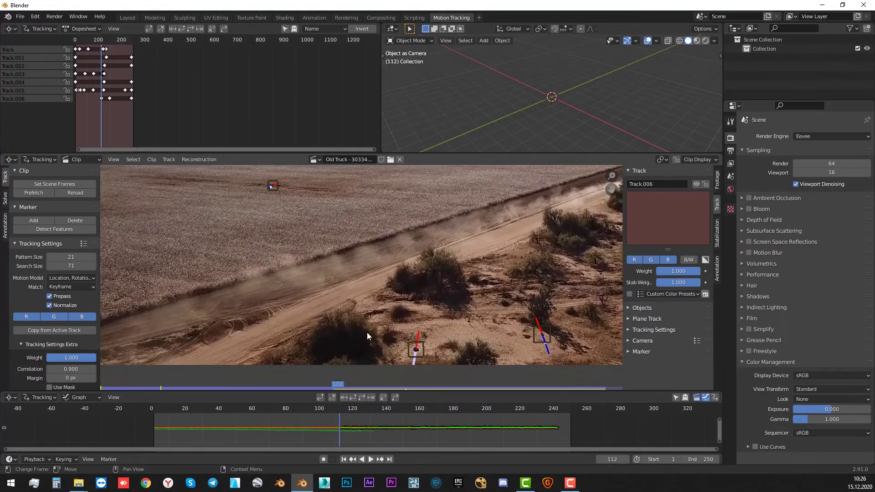
{"action": "scroll", "coordinate": [415, 351], "scroll_direction": "up", "scroll_amount": 2}
{"action": "middle_click_drag", "start_coordinate": [414, 351], "coordinate": [280, 190]}
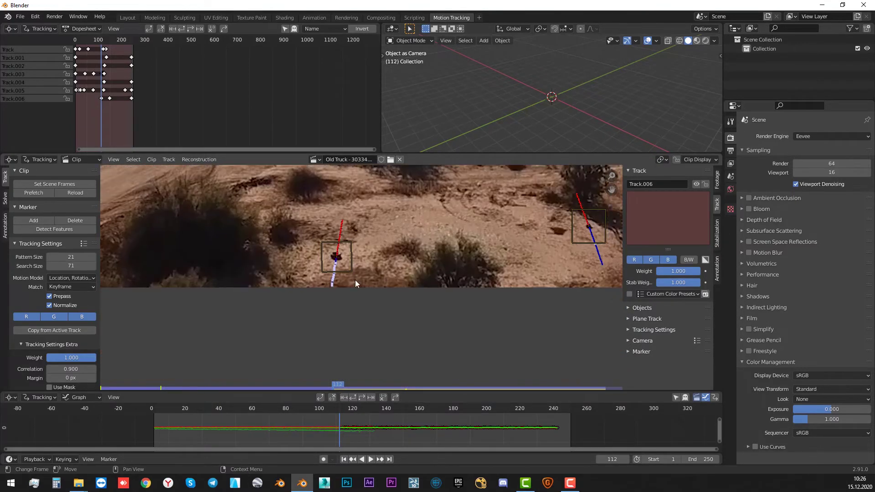
{"action": "middle_click_drag", "start_coordinate": [355, 279], "coordinate": [293, 298]}
{"action": "mouse_move", "coordinate": [457, 281]}
{"action": "middle_mouse_down"}
{"action": "mouse_move", "coordinate": [492, 319]}
{"action": "mouse_move", "coordinate": [410, 274]}
{"action": "middle_mouse_up"}
{"action": "scroll", "coordinate": [369, 255], "scroll_direction": "down", "scroll_amount": 3}
{"action": "scroll", "coordinate": [369, 255], "scroll_direction": "up", "scroll_amount": 5}
{"action": "middle_click_drag", "start_coordinate": [369, 255], "coordinate": [369, 239]}
{"action": "scroll", "coordinate": [369, 238], "scroll_direction": "down", "scroll_amount": 2}
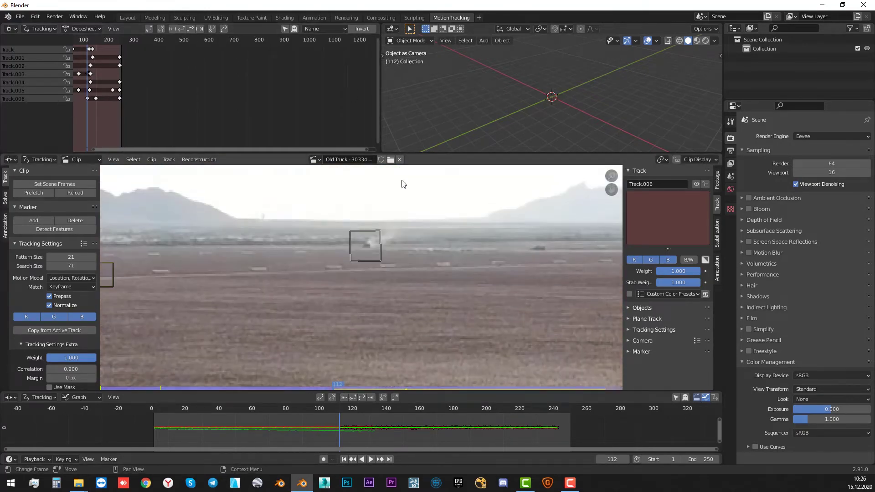
{"action": "scroll", "coordinate": [385, 314], "scroll_direction": "up", "scroll_amount": 3}
{"action": "scroll", "coordinate": [345, 260], "scroll_direction": "up", "scroll_amount": 3}
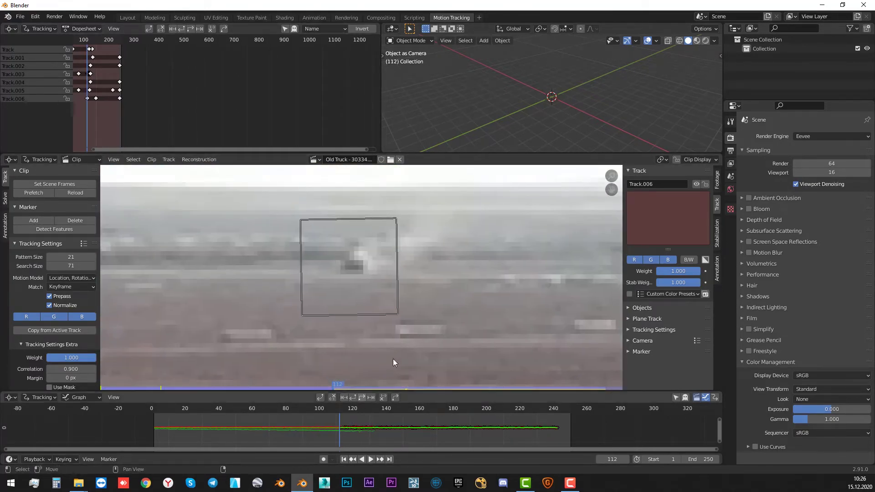
- From frame 113, track Track.006 backward, then jump to frame 1
{"action": "key", "text": "Right"}
{"action": "key", "text": "Left"}
{"action": "key", "text": "Left"}
{"action": "key", "text": "Left"}
{"action": "key", "text": "Left"}
{"action": "key", "text": "Left"}
{"action": "key", "text": "Left"}
{"action": "key", "text": "shift+Left"}
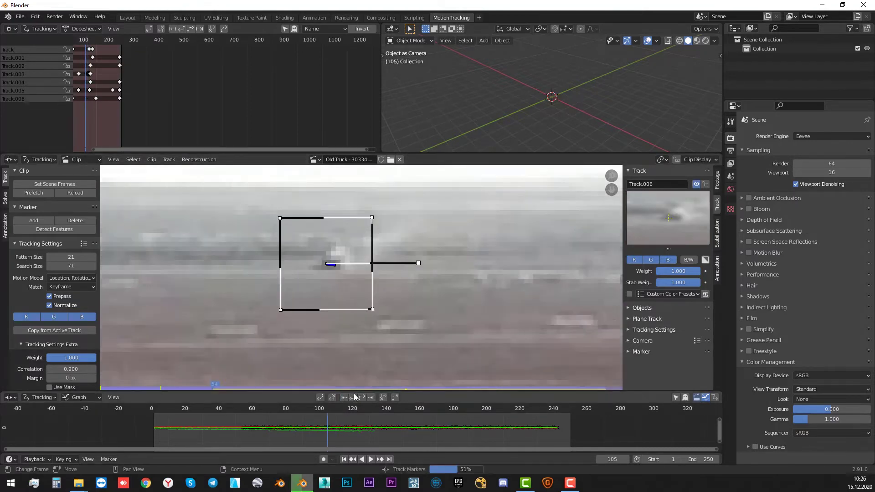
{"action": "scroll", "coordinate": [398, 303], "scroll_direction": "down", "scroll_amount": 5}
{"action": "scroll", "coordinate": [398, 299], "scroll_direction": "down", "scroll_amount": 2}
{"action": "scroll", "coordinate": [407, 292], "scroll_direction": "down", "scroll_amount": 1}
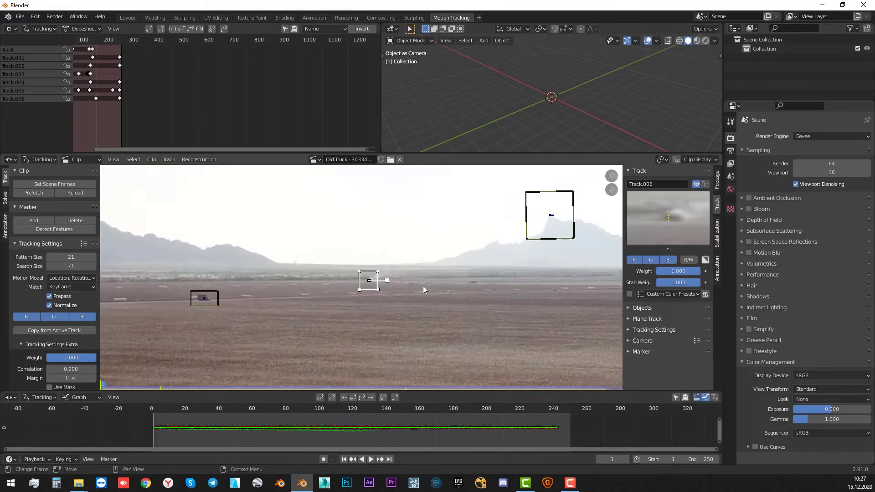
- Show the camera Solve options and enable automatic Keyframe selection
{"action": "scroll", "coordinate": [423, 282], "scroll_direction": "down", "scroll_amount": 1}
{"action": "scroll", "coordinate": [412, 278], "scroll_direction": "down", "scroll_amount": 1}
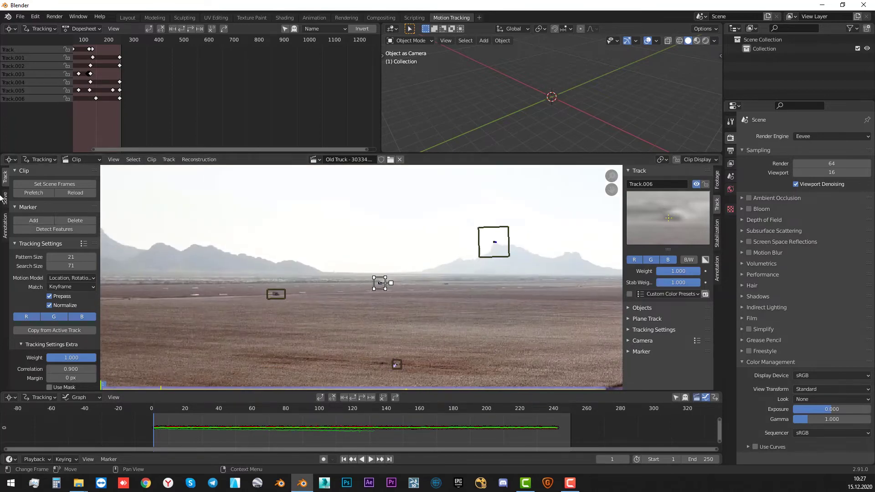
{"action": "scroll", "coordinate": [22, 300], "scroll_direction": "down", "scroll_amount": 1}
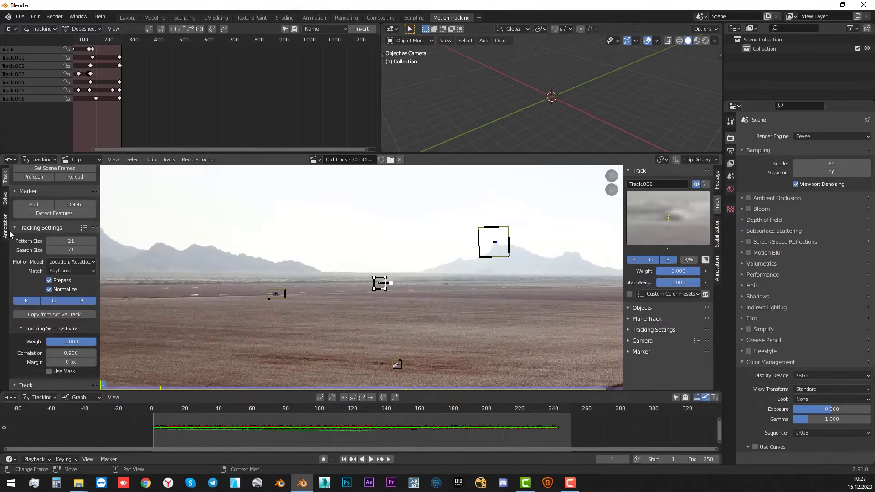
{"action": "left_click", "coordinate": [5, 203]}
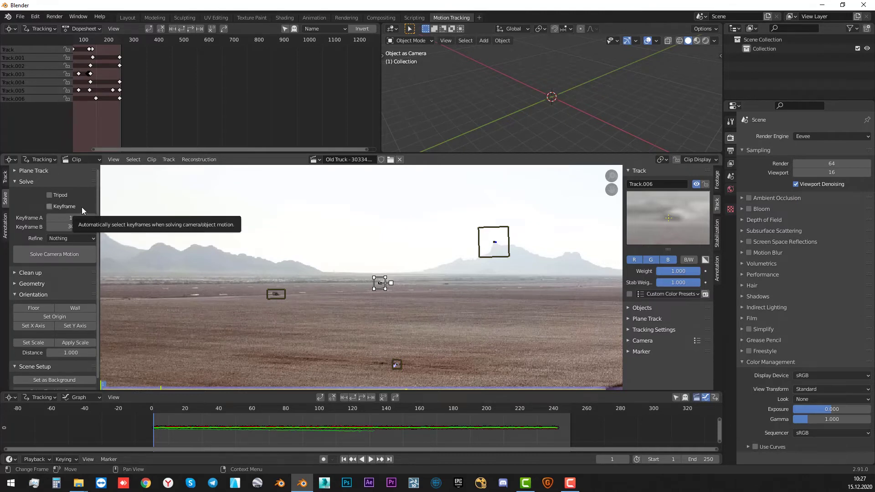
{"action": "left_click", "coordinate": [59, 207]}
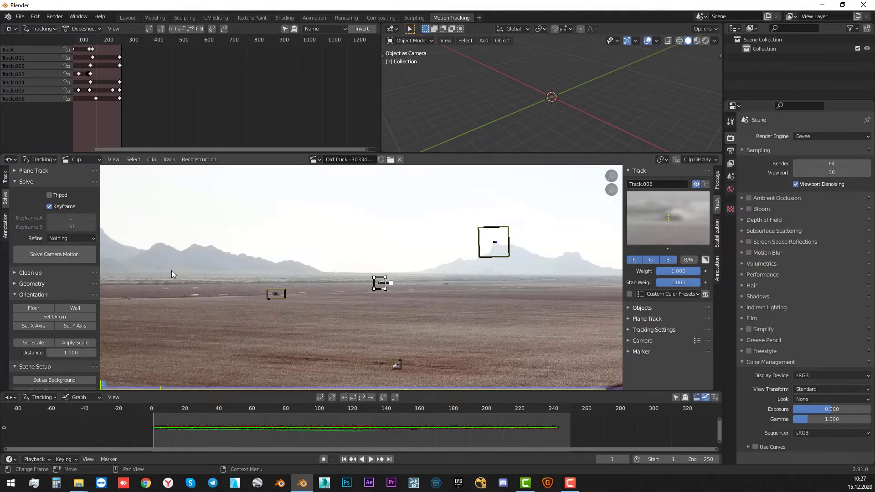
- Set Refine to 'Focal length, K1, K2' and run Solve Camera Motion, which fails
{"action": "left_click", "coordinate": [68, 238]}
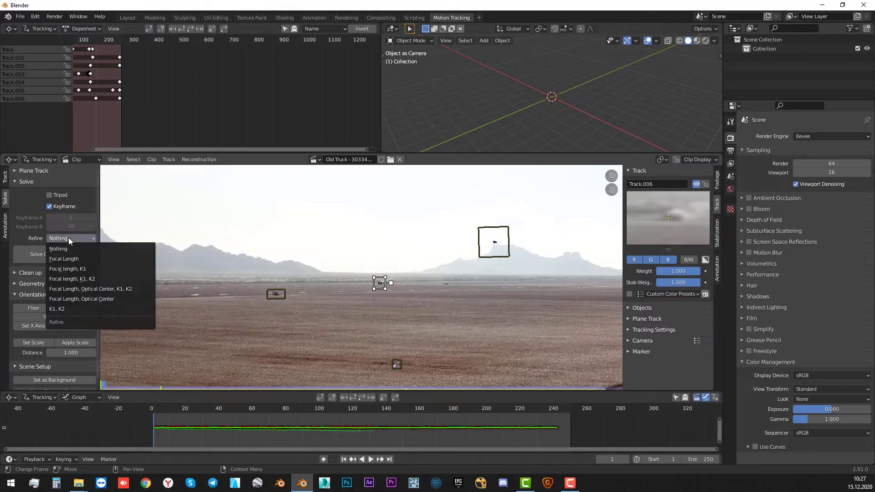
{"action": "left_click", "coordinate": [93, 280]}
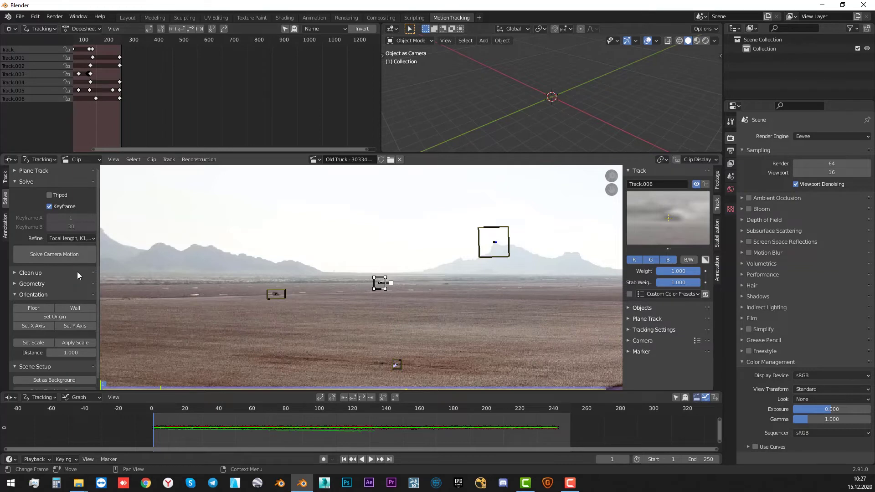
{"action": "scroll", "coordinate": [30, 269], "scroll_direction": "down", "scroll_amount": 1}
{"action": "scroll", "coordinate": [32, 291], "scroll_direction": "up", "scroll_amount": 1}
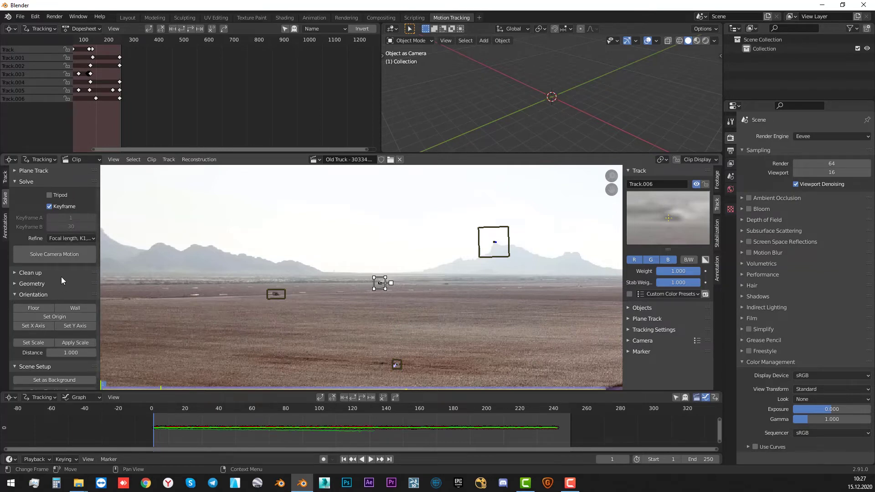
{"action": "left_click", "coordinate": [71, 254]}
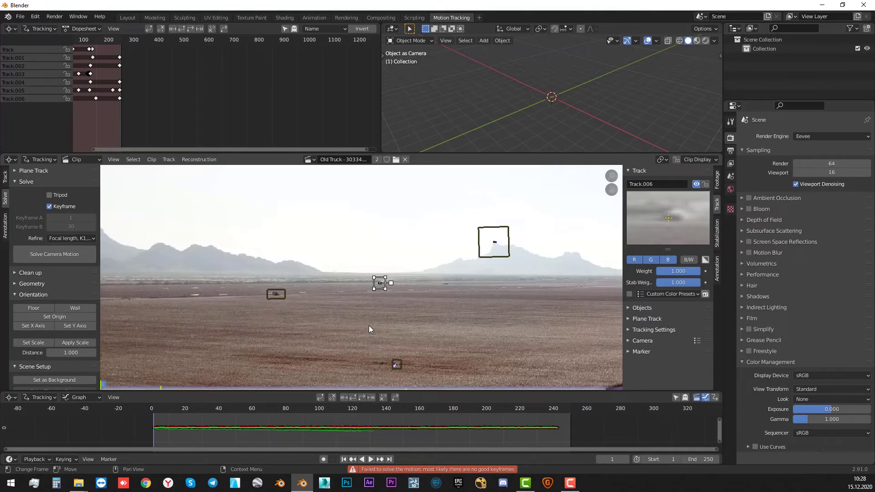
- At frame 113, add a marker on a dark spot in the foreground sand
{"action": "scroll", "coordinate": [349, 285], "scroll_direction": "down", "scroll_amount": 5}
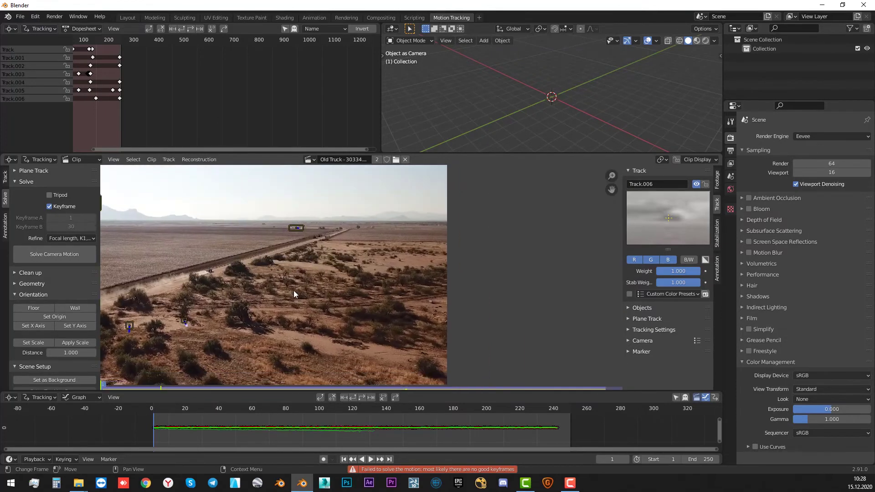
{"action": "scroll", "coordinate": [391, 257], "scroll_direction": "up", "scroll_amount": 2}
{"action": "scroll", "coordinate": [393, 258], "scroll_direction": "up", "scroll_amount": 2}
{"action": "scroll", "coordinate": [399, 249], "scroll_direction": "up", "scroll_amount": 2}
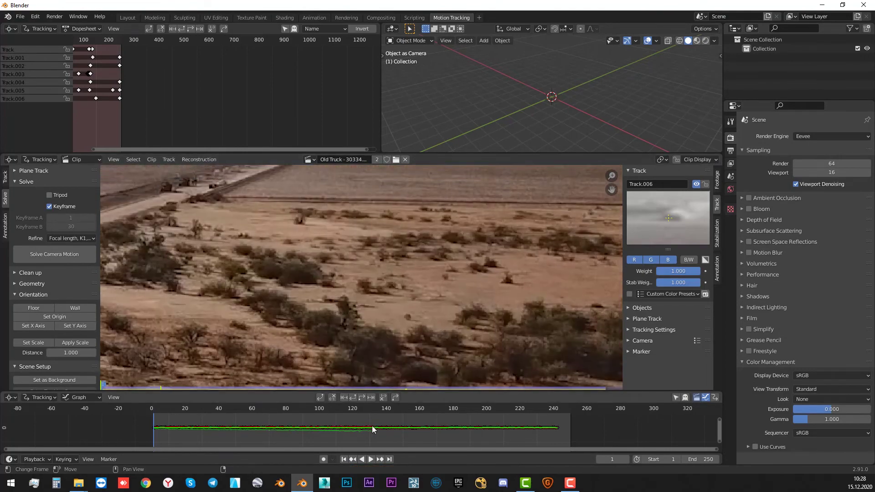
{"action": "left_click_drag", "start_coordinate": [363, 423], "coordinate": [342, 406]}
{"action": "scroll", "coordinate": [365, 278], "scroll_direction": "down", "scroll_amount": 3}
{"action": "scroll", "coordinate": [471, 315], "scroll_direction": "up", "scroll_amount": 3}
{"action": "scroll", "coordinate": [369, 292], "scroll_direction": "up", "scroll_amount": 2}
{"action": "scroll", "coordinate": [362, 283], "scroll_direction": "up", "scroll_amount": 3}
{"action": "left_click", "coordinate": [293, 289], "text": "ctrl"}
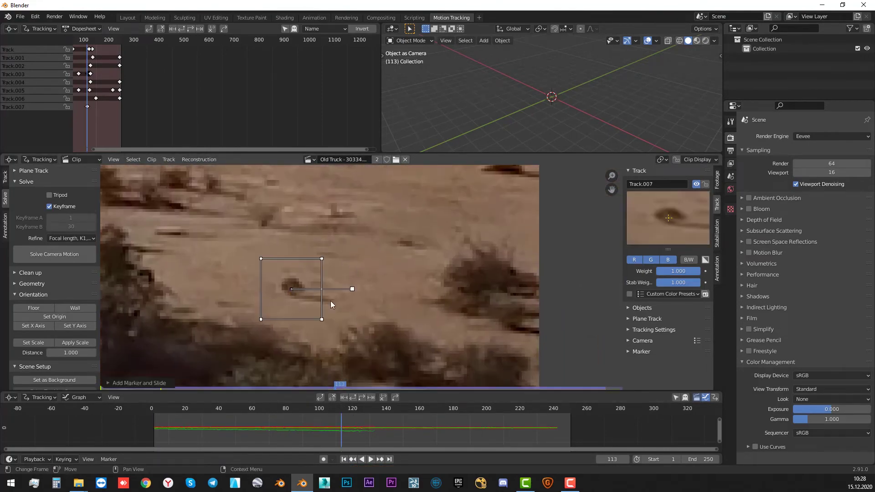
- Track the new marker backward to the clip start, then forward from frame 113
{"action": "left_click", "coordinate": [354, 398]}
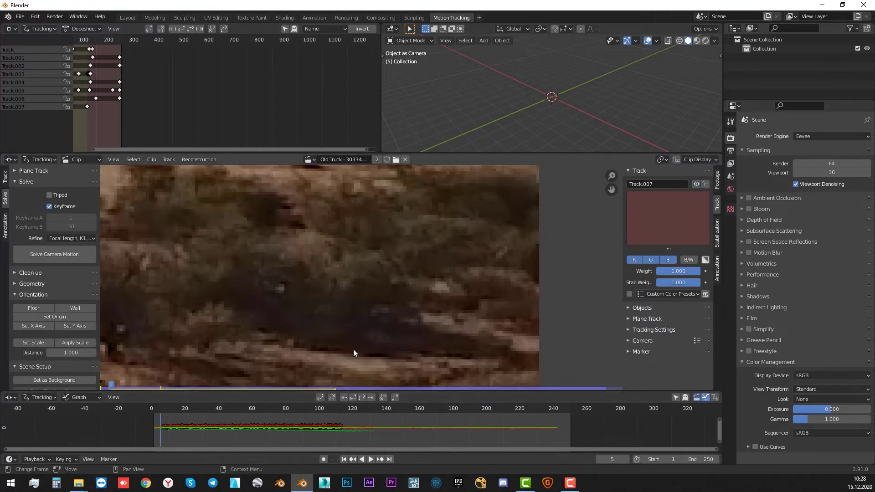
{"action": "scroll", "coordinate": [305, 257], "scroll_direction": "down", "scroll_amount": 4}
{"action": "left_click_drag", "start_coordinate": [340, 406], "coordinate": [341, 407]}
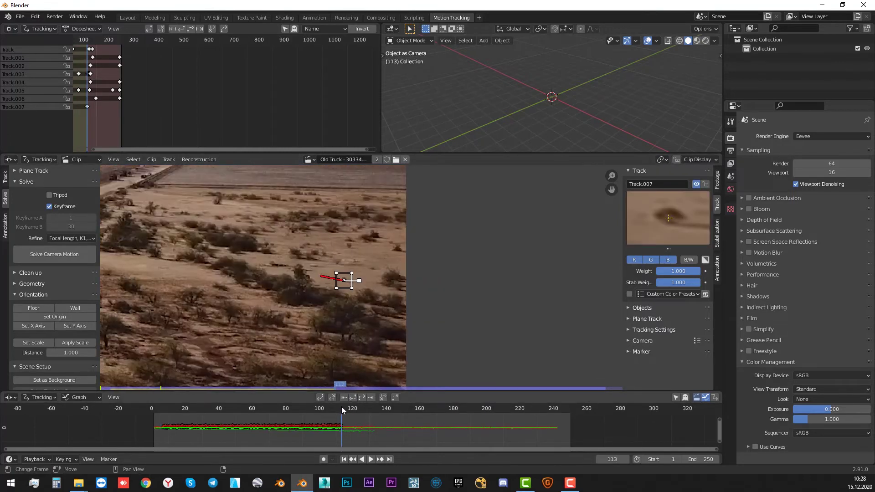
{"action": "scroll", "coordinate": [357, 291], "scroll_direction": "up", "scroll_amount": 3}
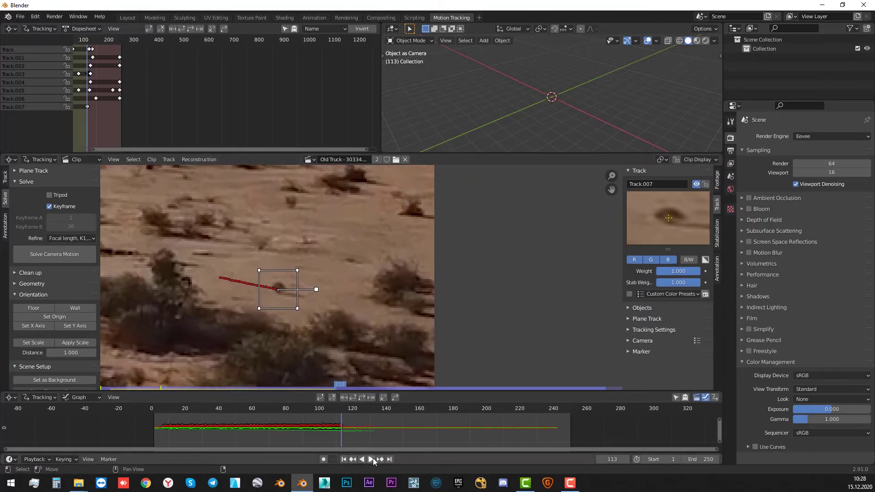
{"action": "left_click", "coordinate": [363, 399]}
- Re-solve the camera motion, reaching a 0.10 px solve error
{"action": "scroll", "coordinate": [316, 281], "scroll_direction": "down", "scroll_amount": 2}
{"action": "scroll", "coordinate": [367, 296], "scroll_direction": "down", "scroll_amount": 2}
{"action": "scroll", "coordinate": [302, 298], "scroll_direction": "down", "scroll_amount": 2}
{"action": "scroll", "coordinate": [357, 288], "scroll_direction": "down", "scroll_amount": 1}
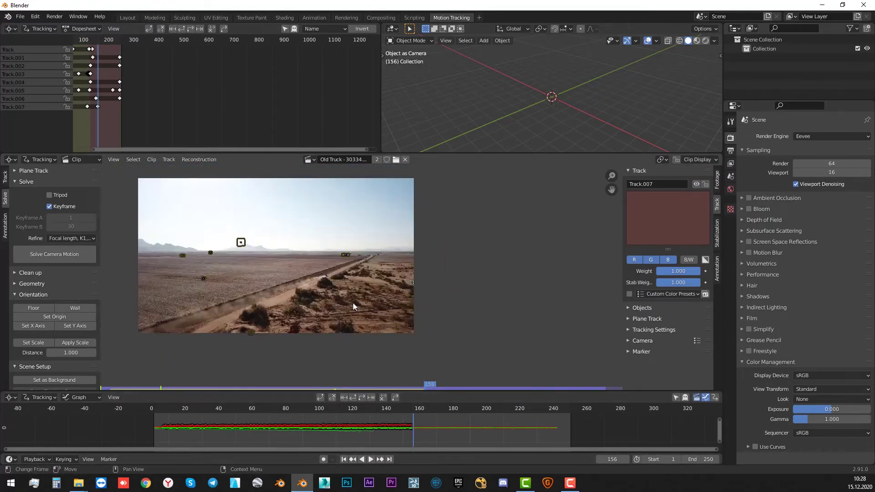
{"action": "scroll", "coordinate": [358, 288], "scroll_direction": "down", "scroll_amount": 1}
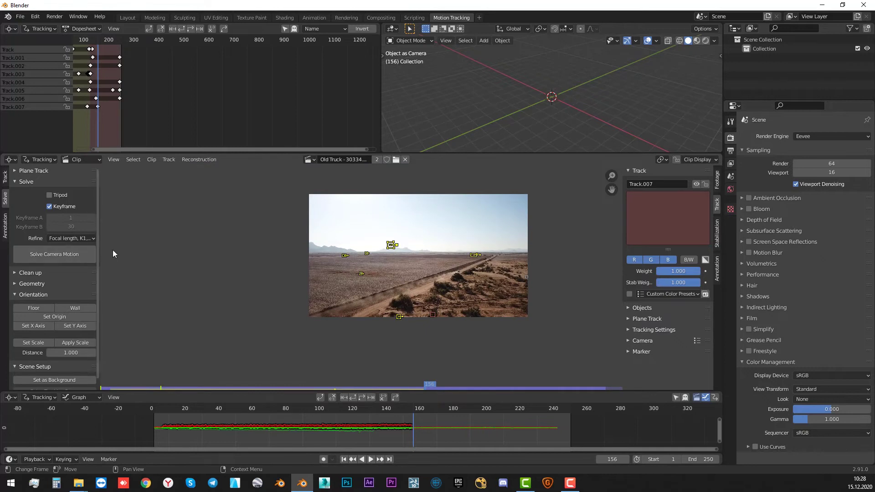
{"action": "left_click", "coordinate": [80, 252]}
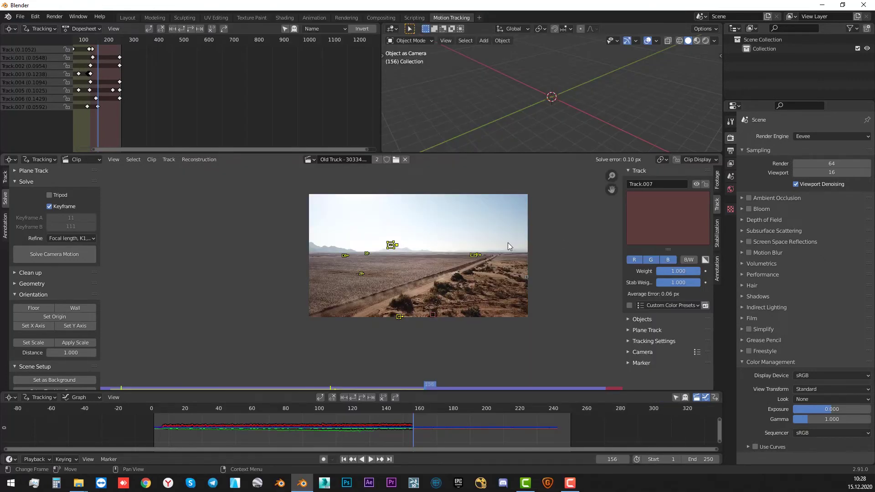
- Pan the clip view to review the 0.10 px camera solve result
{"action": "middle_click_drag", "start_coordinate": [507, 243], "coordinate": [485, 260]}
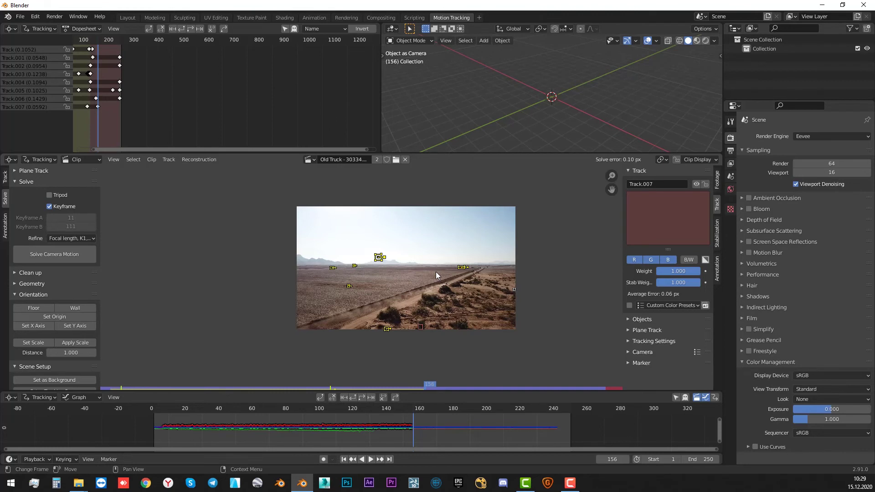
{"action": "scroll", "coordinate": [81, 303], "scroll_direction": "down", "scroll_amount": 1}
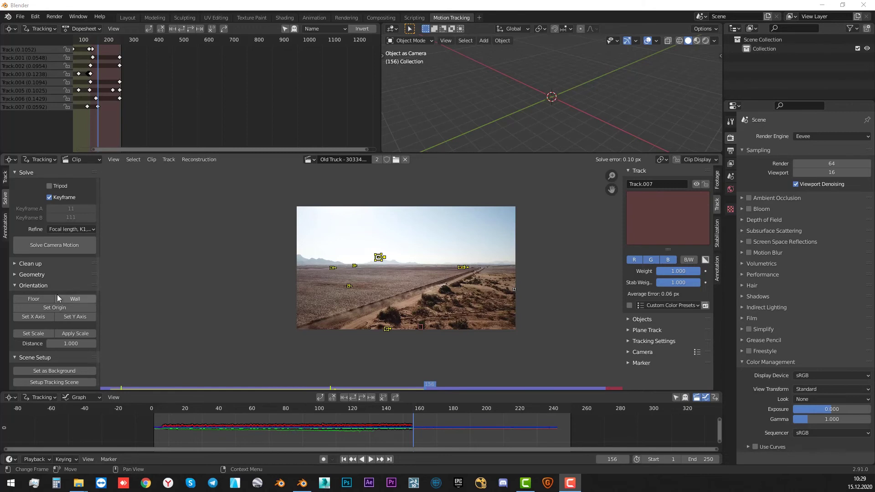
- Expand the Clean up options, go to frame 75, and deselect all markers
{"action": "left_click", "coordinate": [40, 265]}
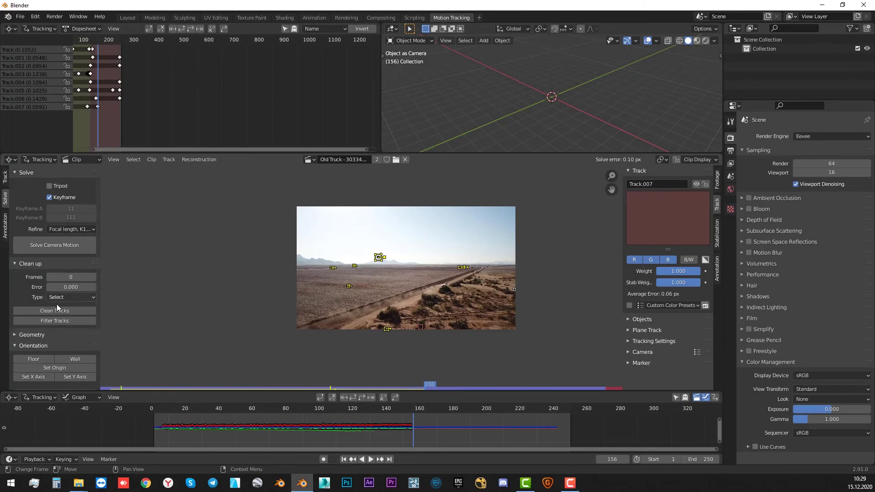
{"action": "left_click", "coordinate": [277, 421]}
{"action": "scroll", "coordinate": [358, 294], "scroll_direction": "up", "scroll_amount": 3}
{"action": "scroll", "coordinate": [358, 294], "scroll_direction": "down", "scroll_amount": 1}
{"action": "left_click", "coordinate": [123, 305]}
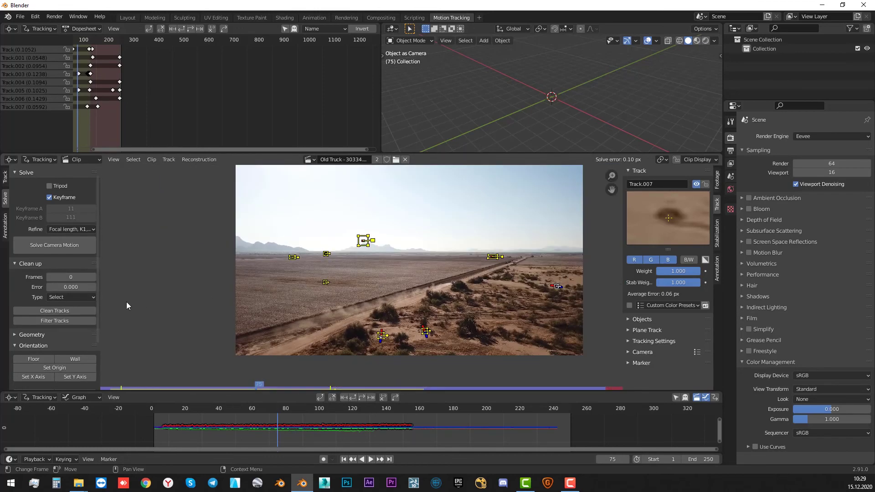
- Run Clean Tracks with a reprojection error threshold of 3 and the Select action
{"action": "left_click", "coordinate": [78, 311]}
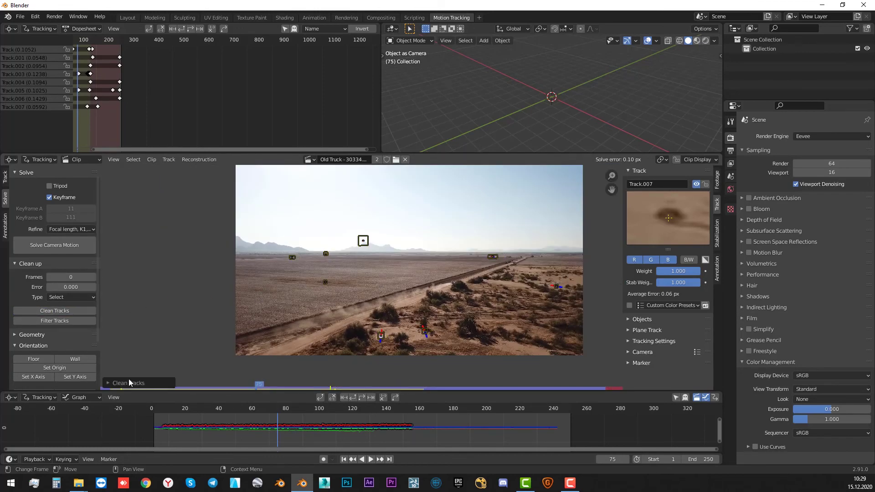
{"action": "left_click", "coordinate": [106, 384]}
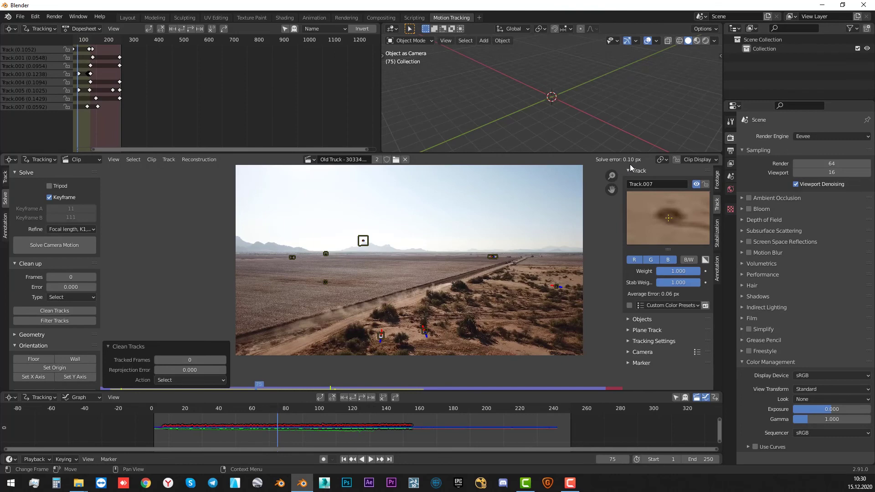
{"action": "left_click", "coordinate": [182, 372]}
{"action": "type", "text": "0.0"}
{"action": "type", "text": "3"}
{"action": "key", "text": "Return"}
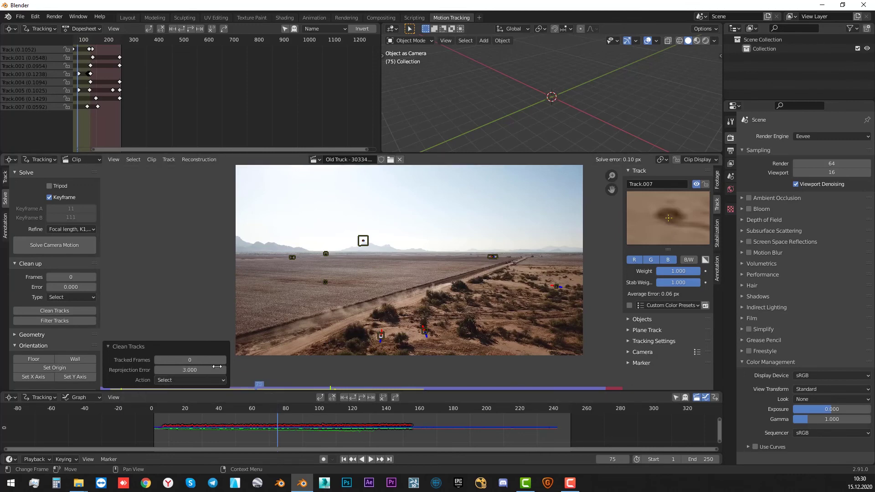